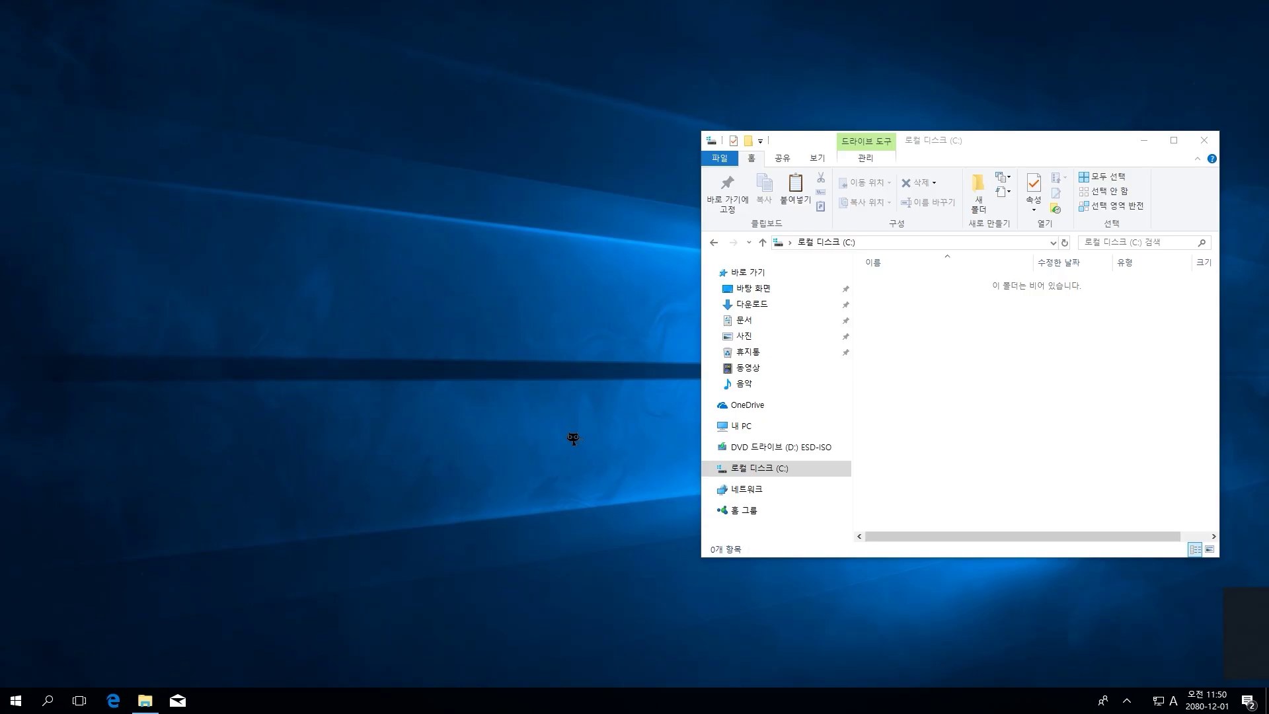
Check the used and free space in the properties of drive C:, and close the drive's windows
right_click(760, 473)
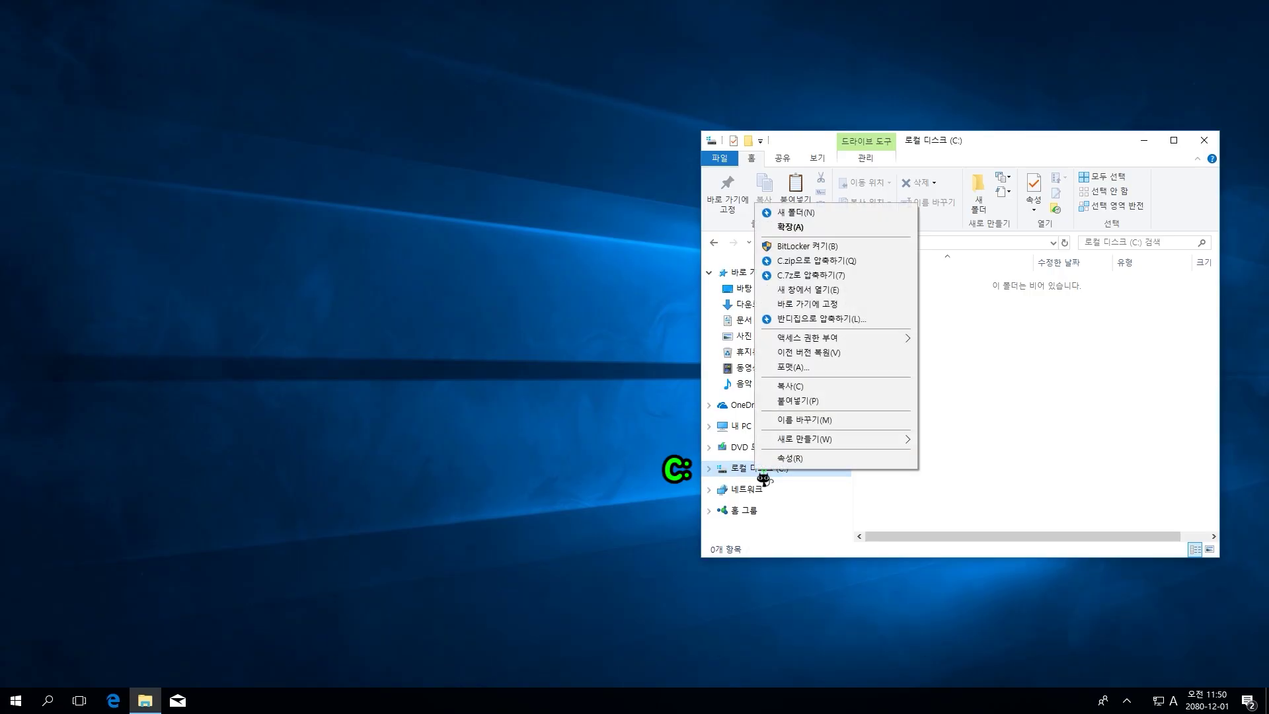
click(791, 458)
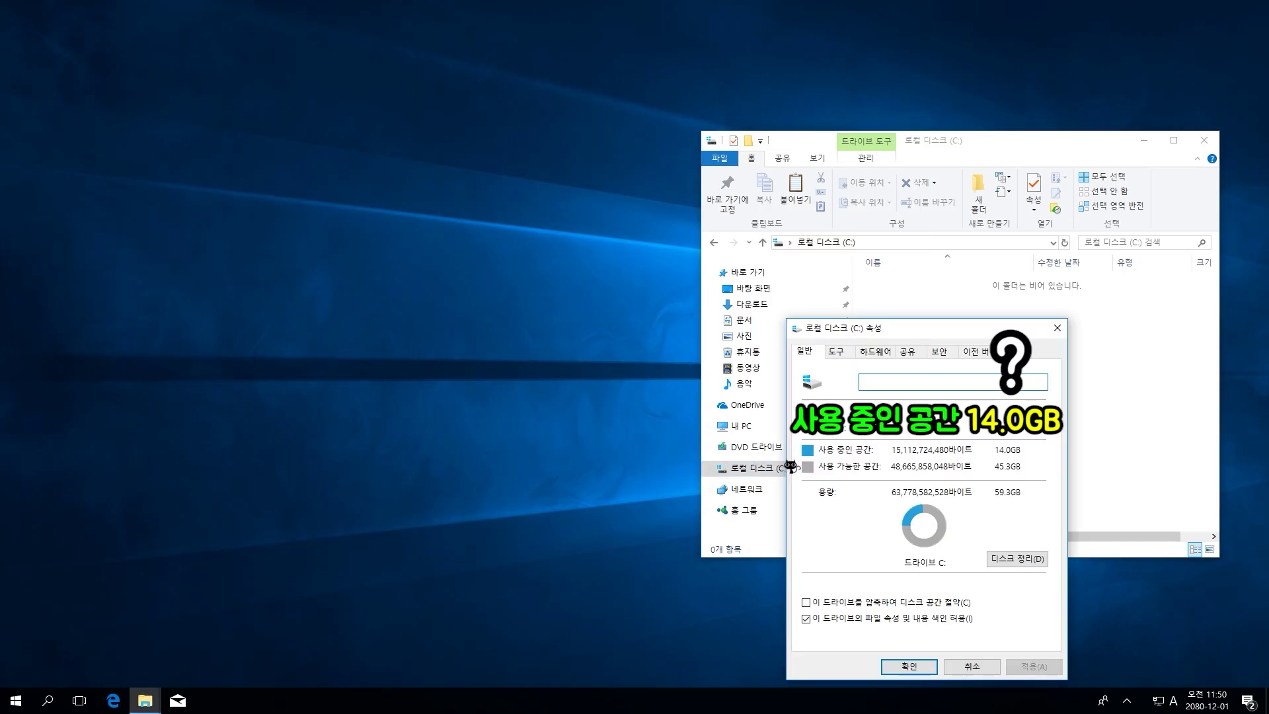
key(Escape)
key(alt+F4)
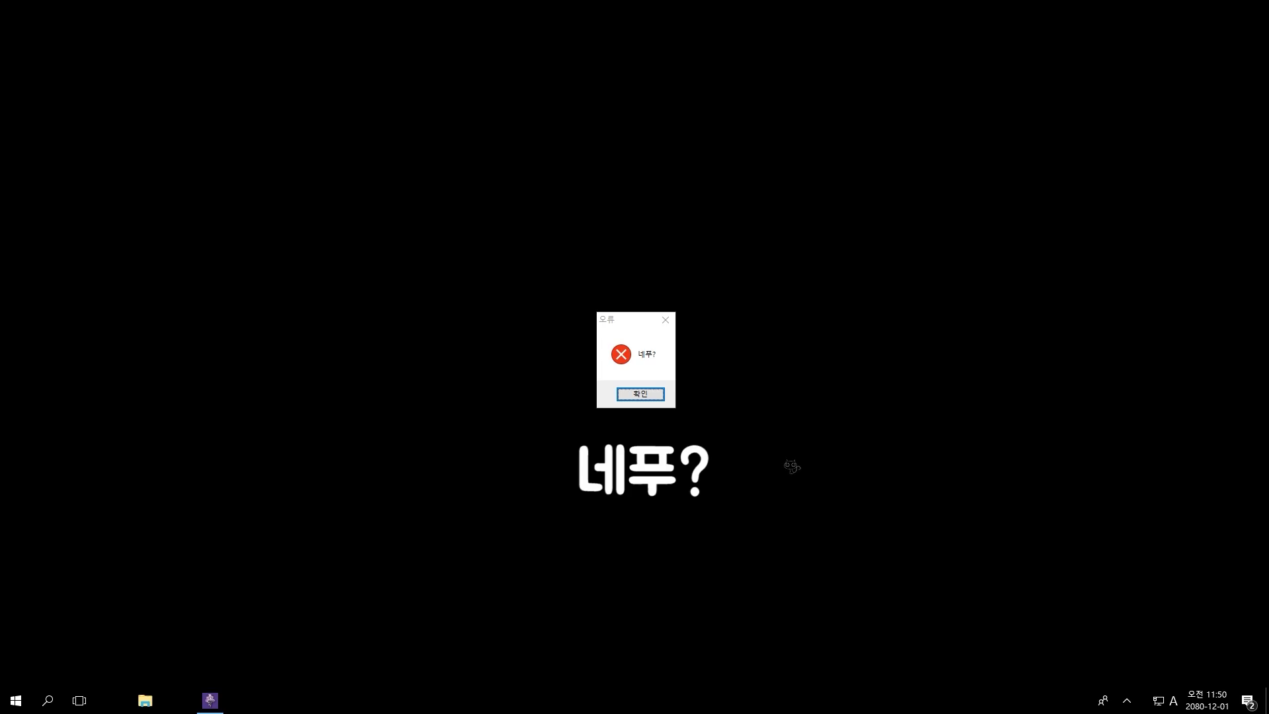
Dismiss the error dialog and try to open the desktop's display settings and personalization settings
click(641, 393)
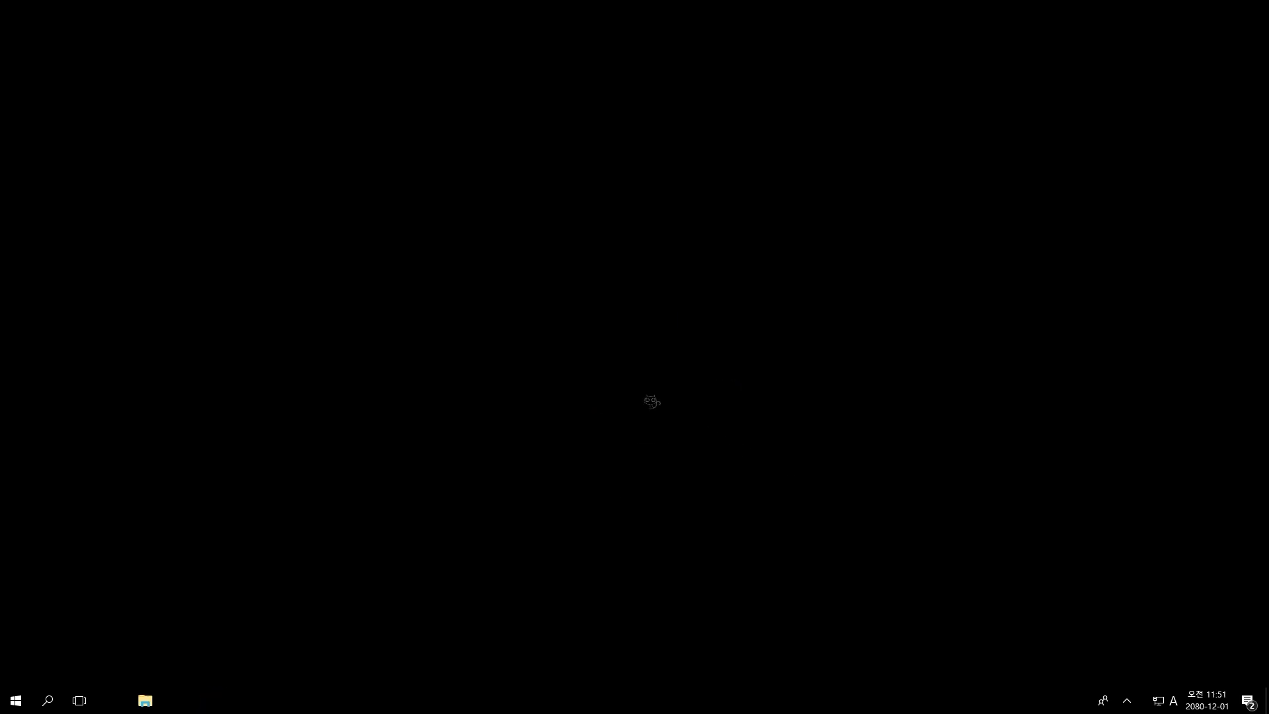
right_click(642, 393)
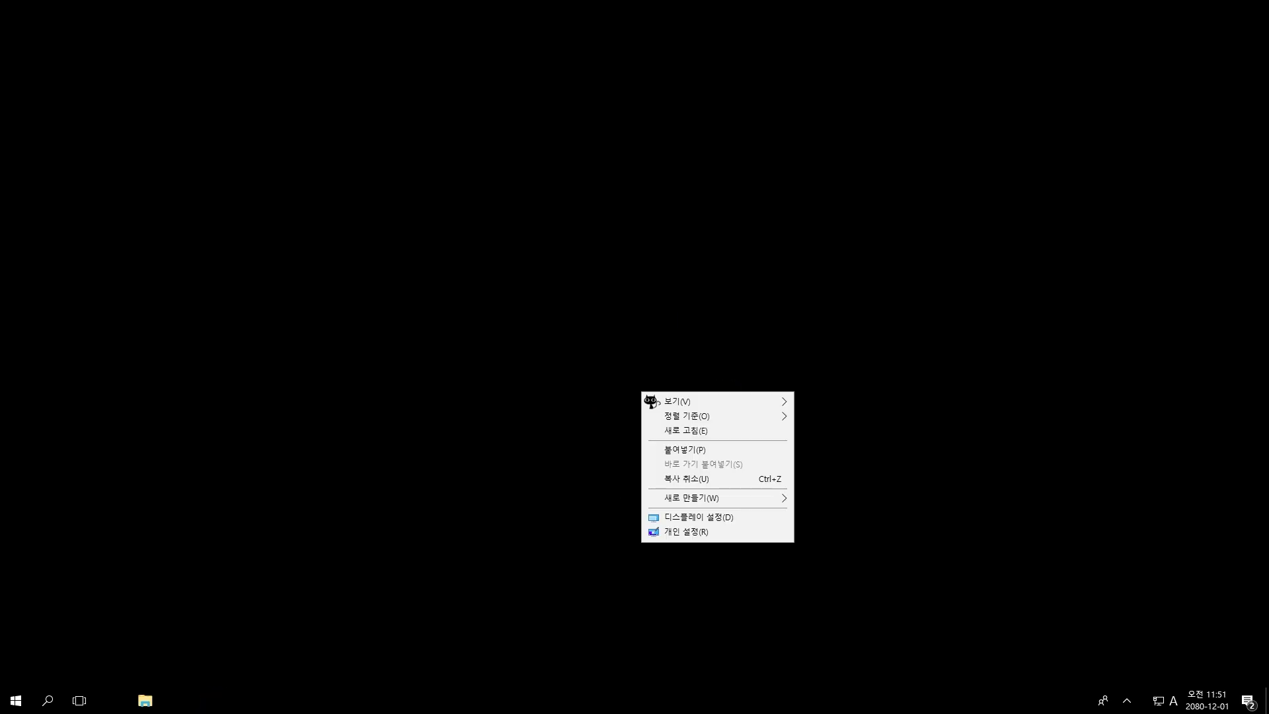
click(687, 518)
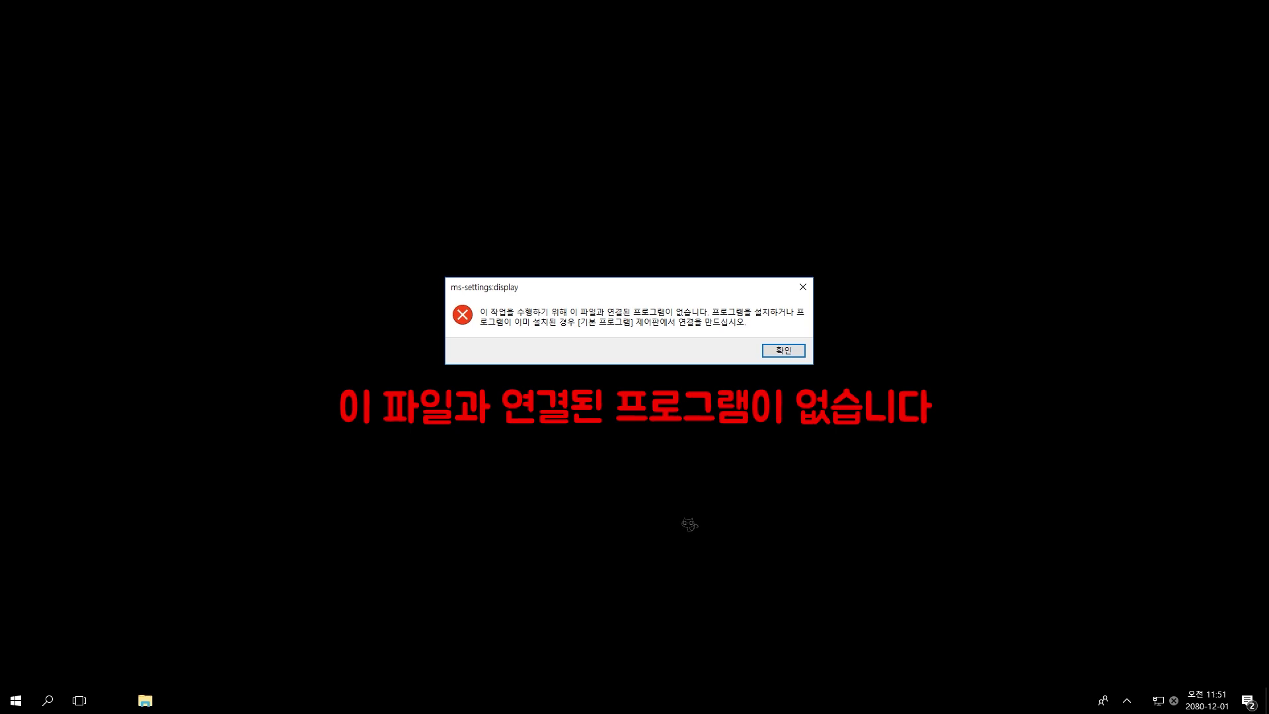
key(Return)
right_click(687, 522)
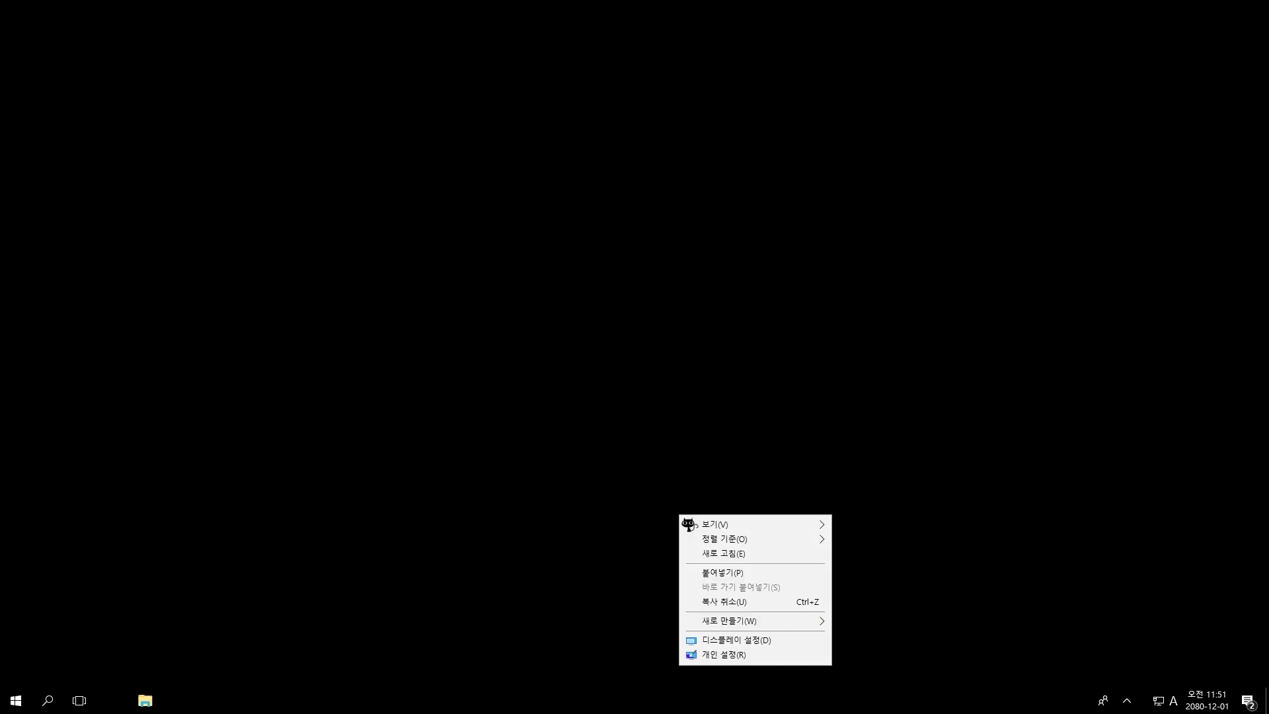
click(723, 656)
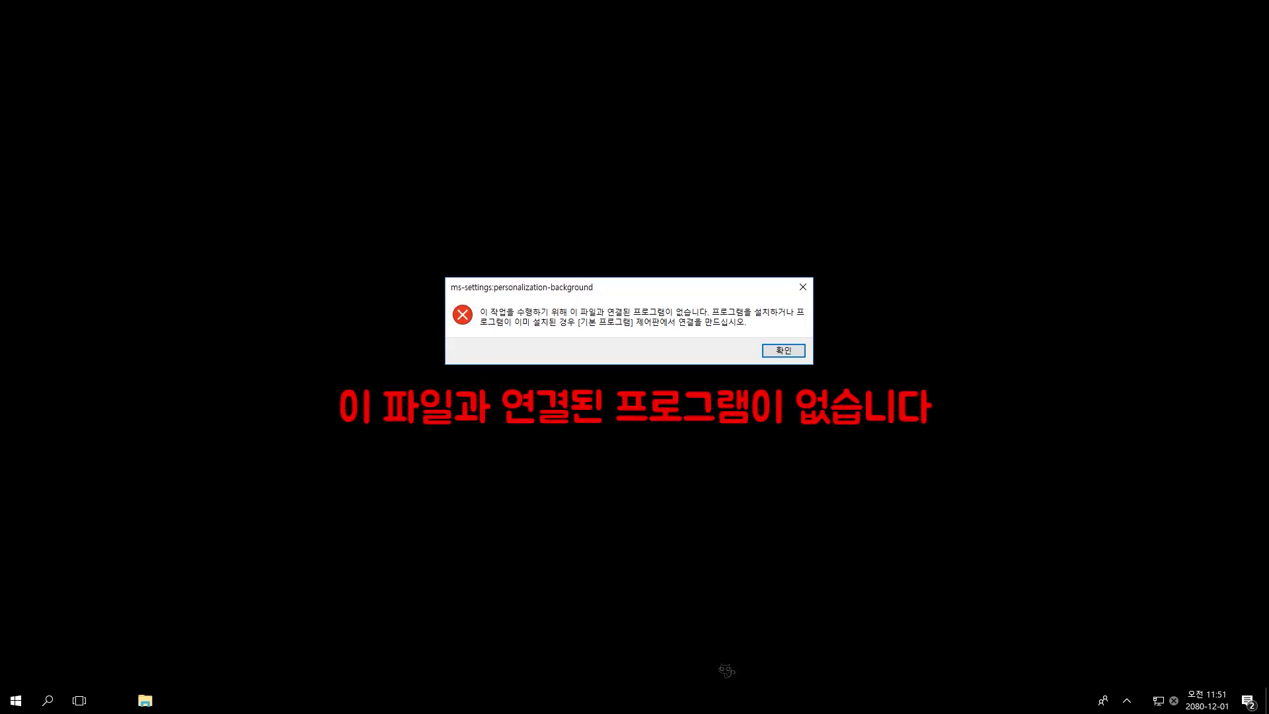
key(Return)
Try to launch cmd through the Run dialog and dismiss the resulting message
key(super+r)
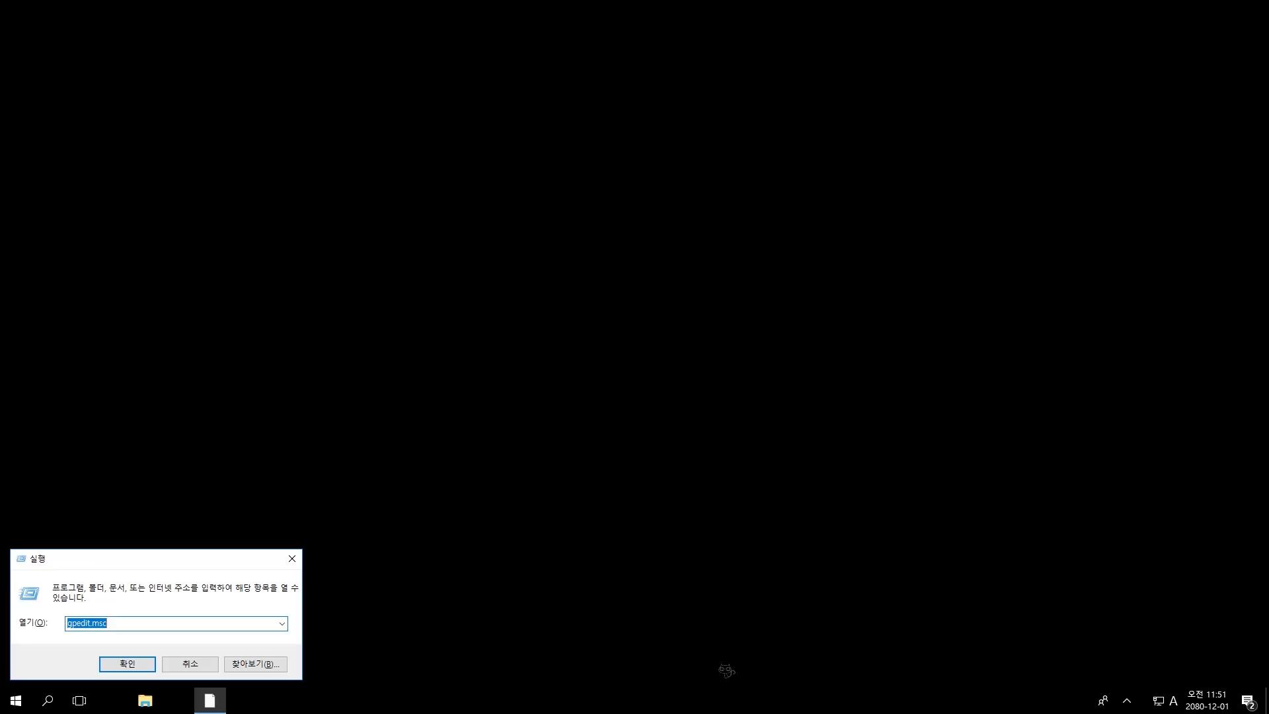
text(cmd)
key(Return)
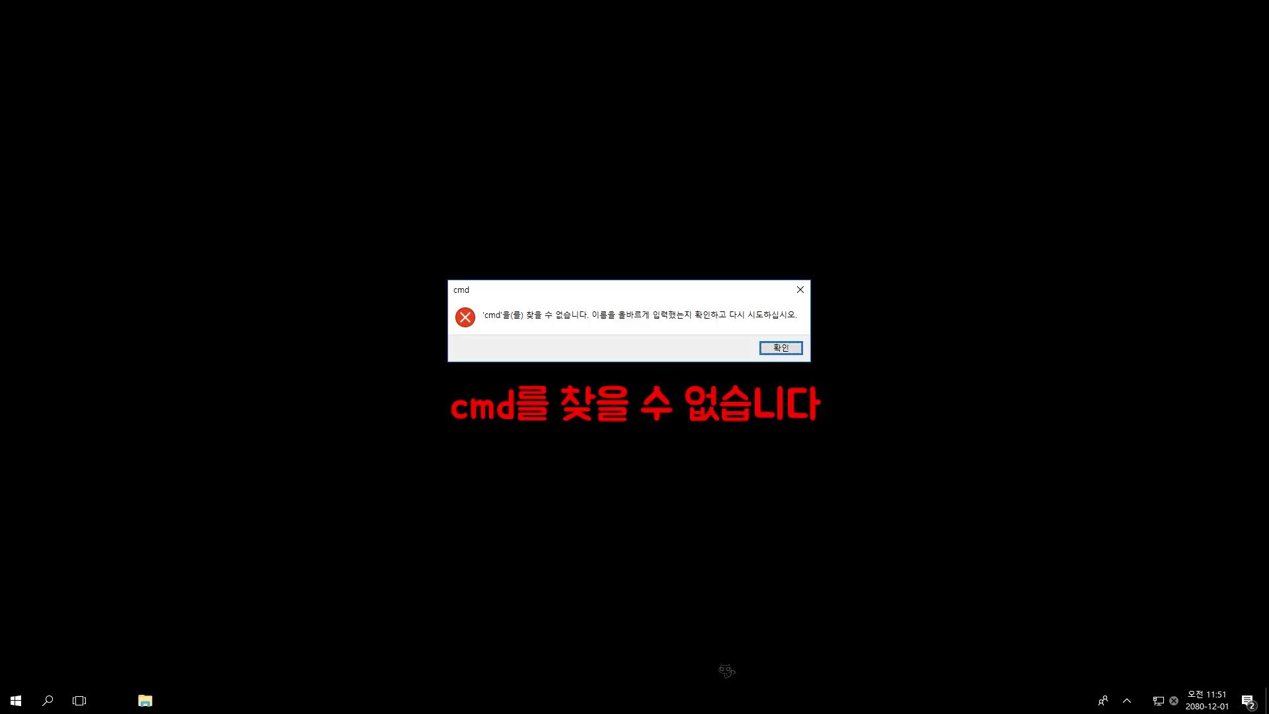
key(Return)
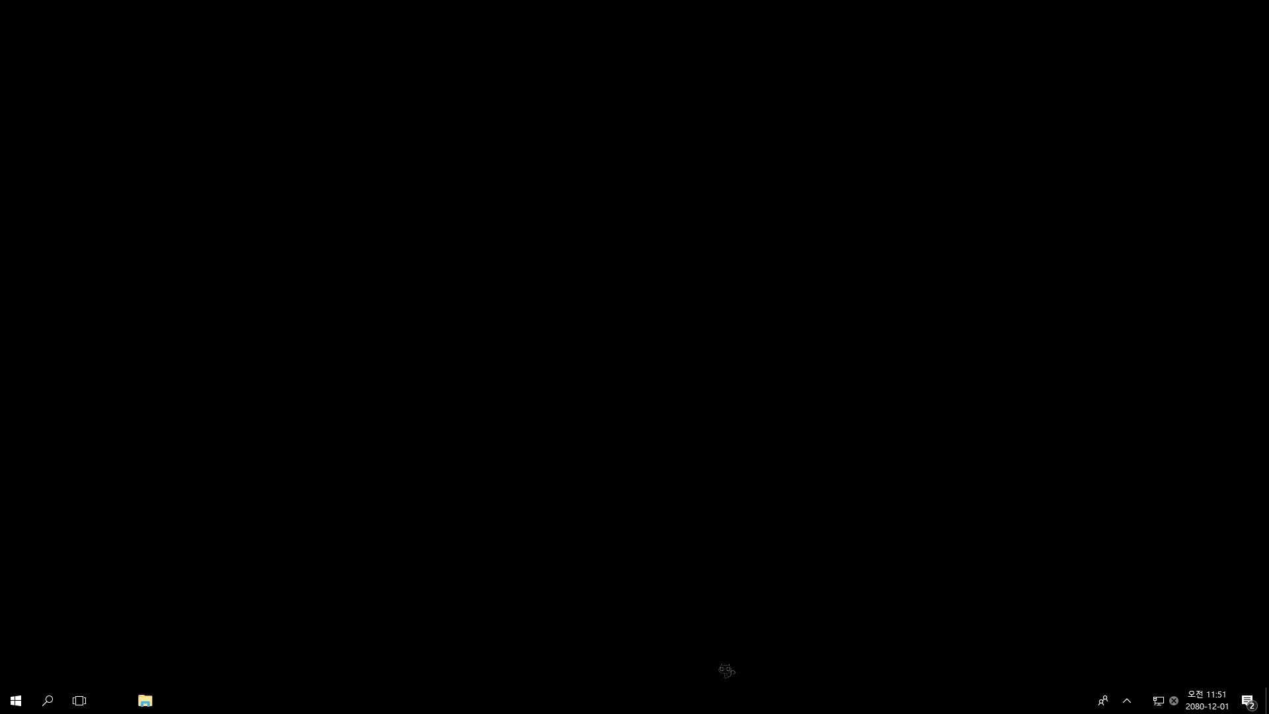
drag(611, 222, 679, 314)
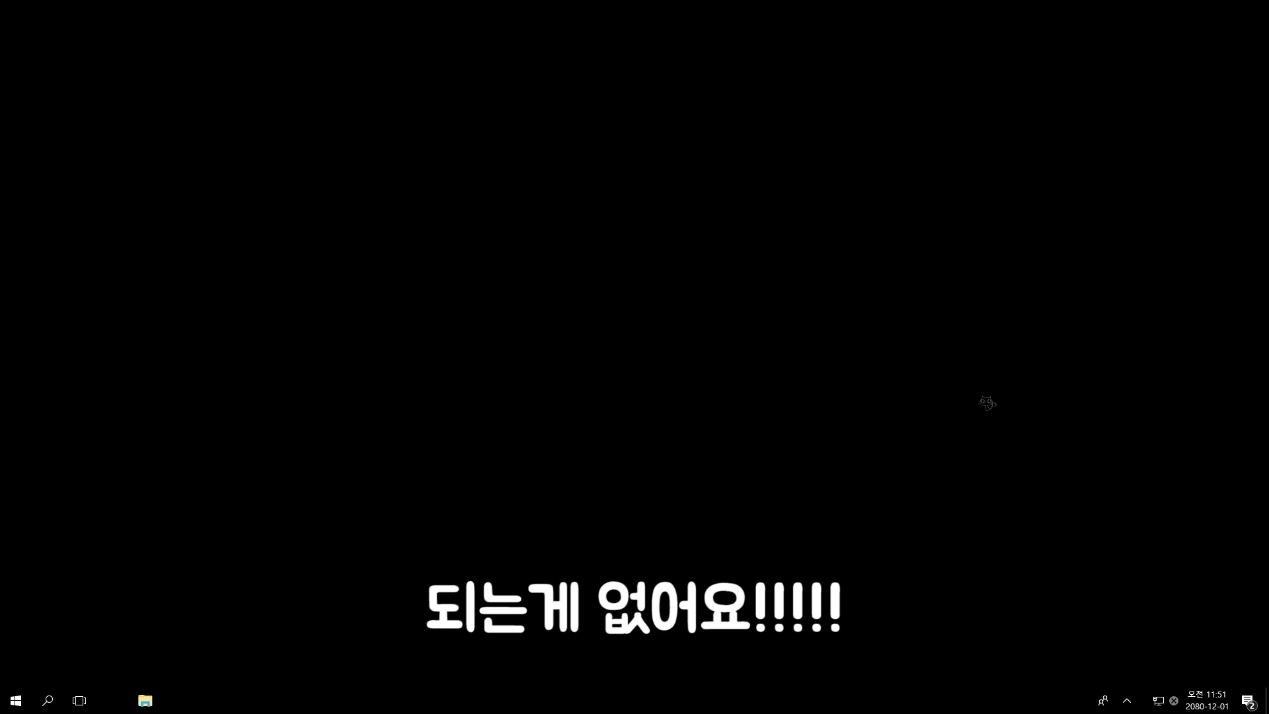
drag(351, 20, 476, 133)
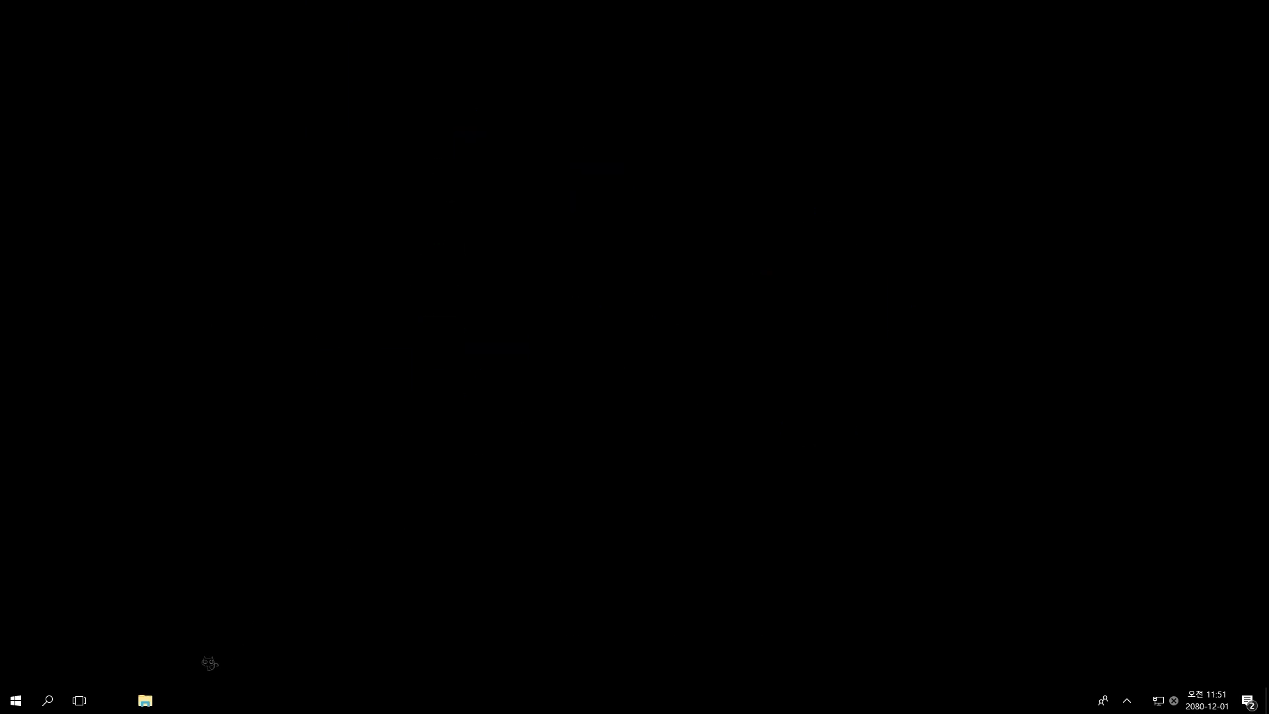
Try to open the pinned File Explorer shortcut and decline removing the item
click(144, 702)
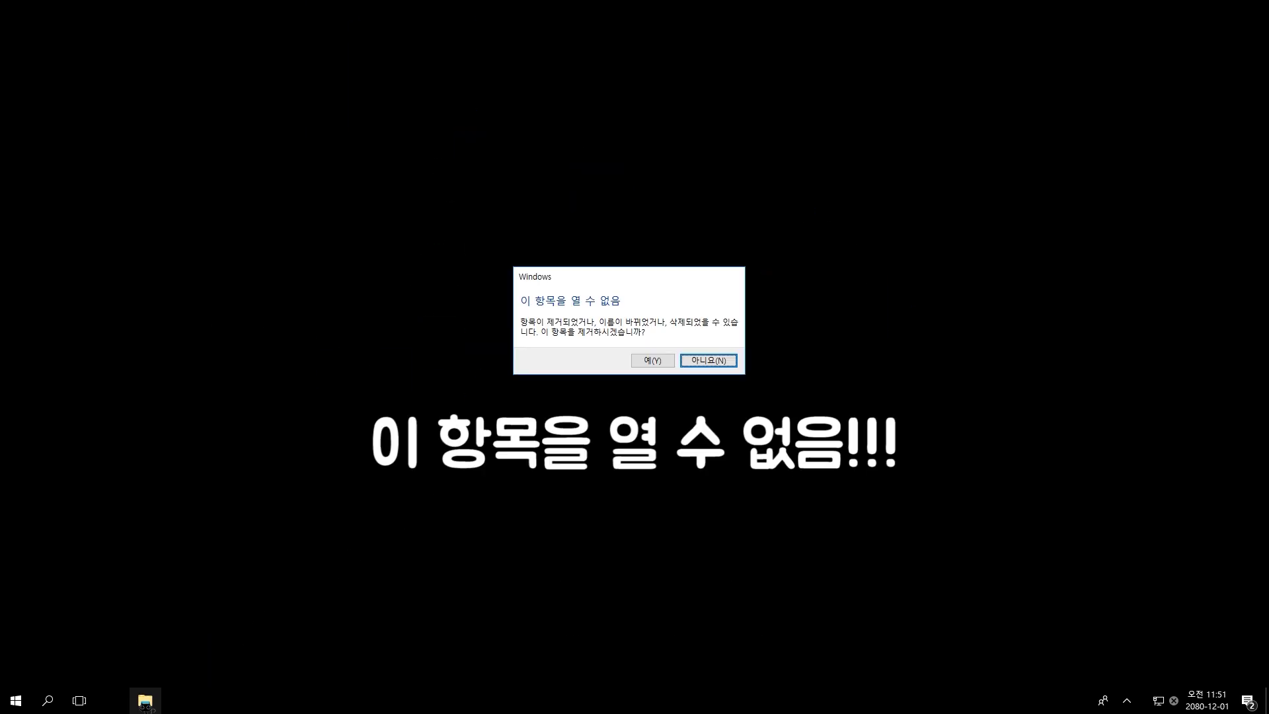
key(Return)
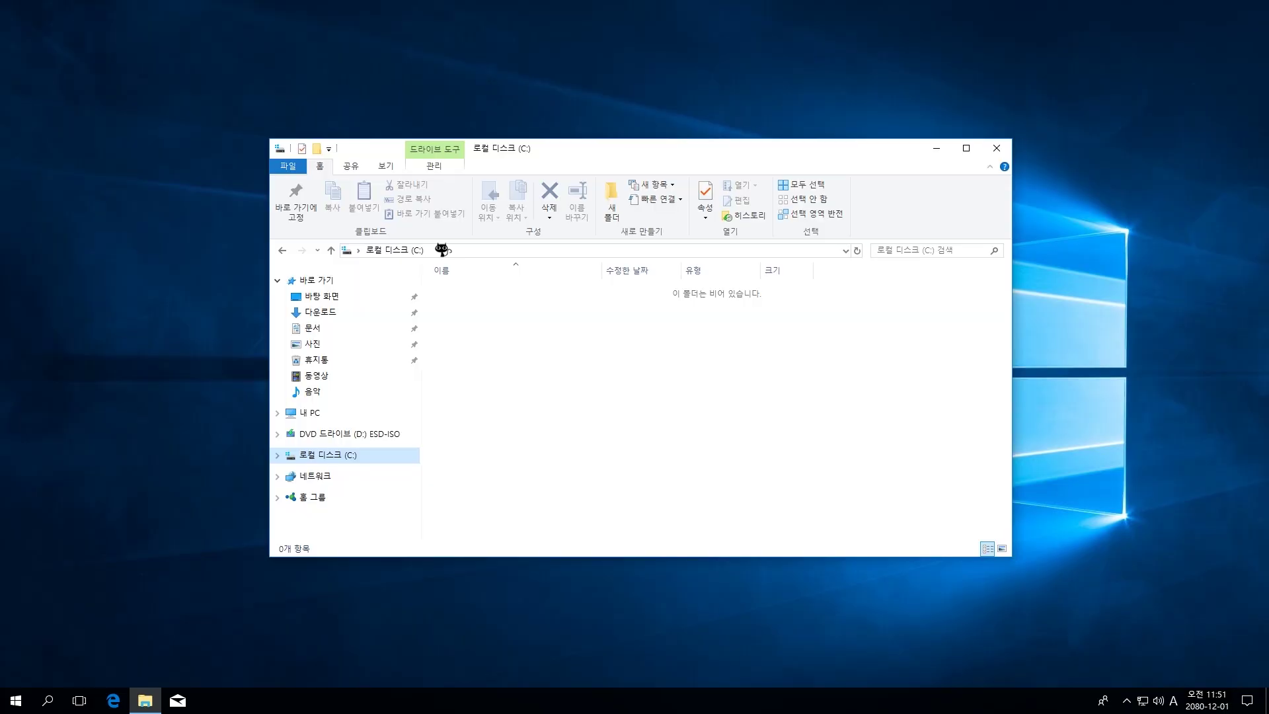
In the folder view options, turn off hiding of protected operating system files and accept the confirmation
click(385, 166)
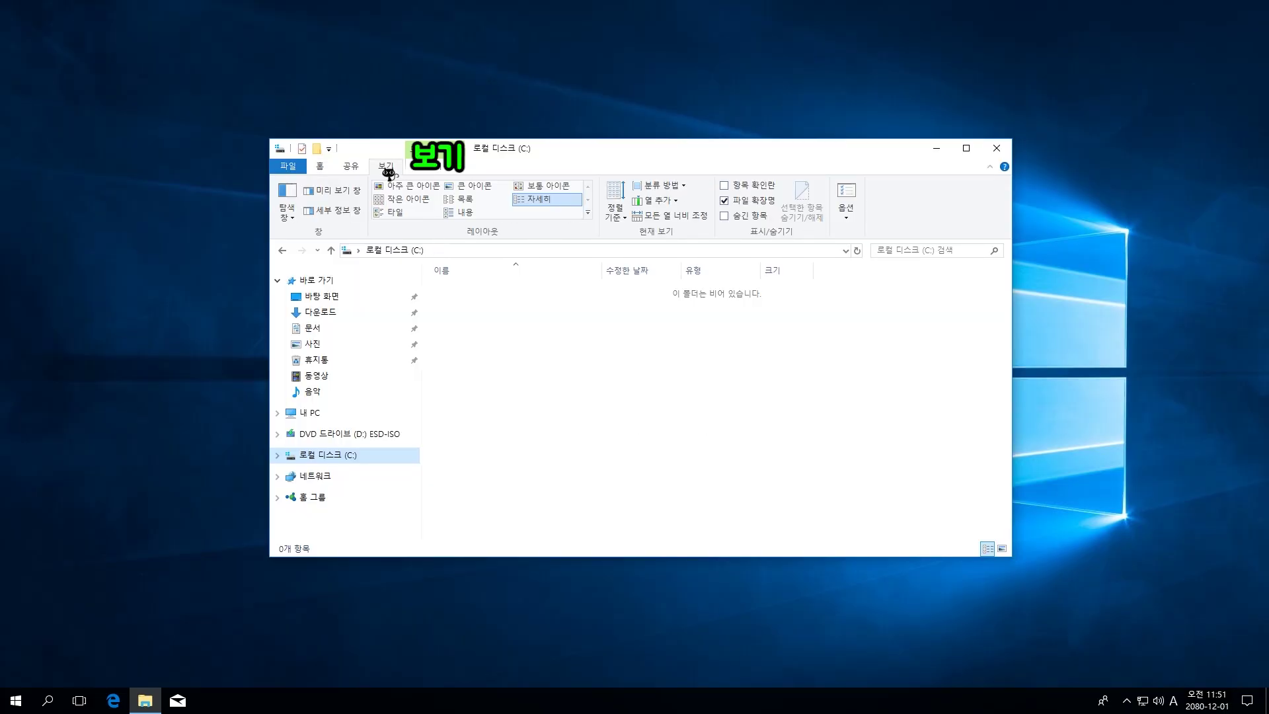
click(845, 201)
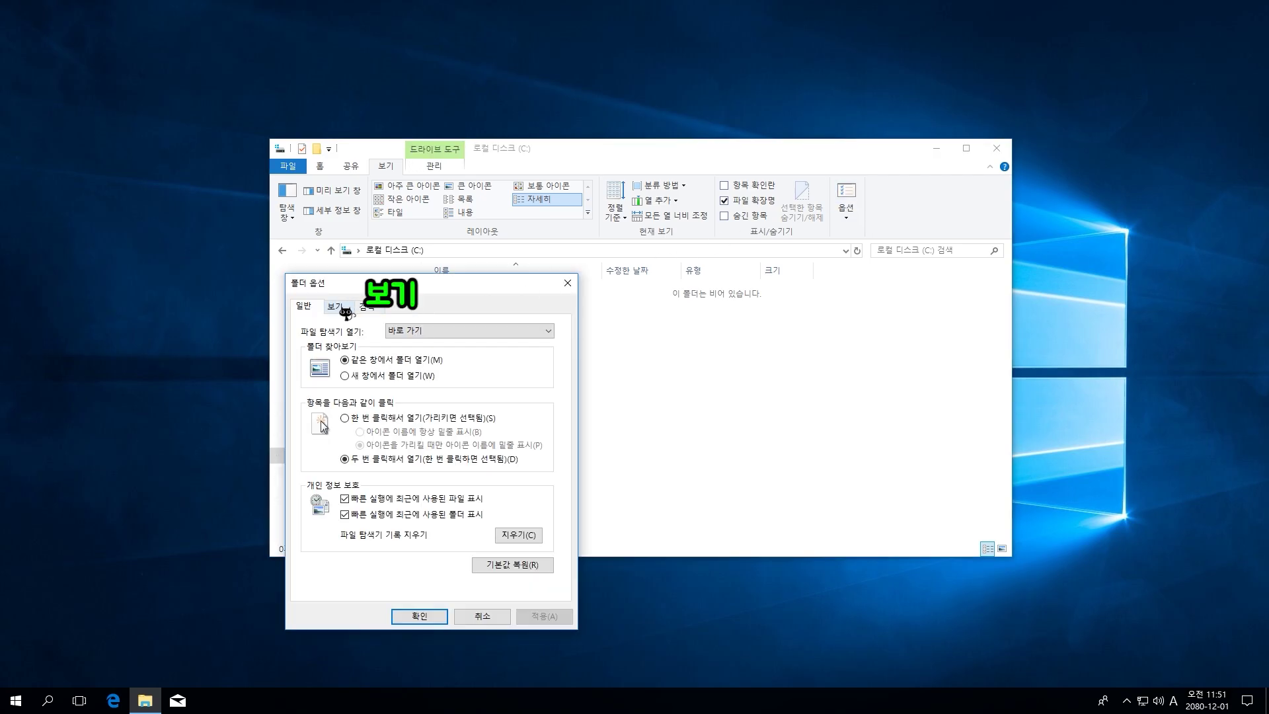
click(345, 307)
drag(552, 449, 552, 527)
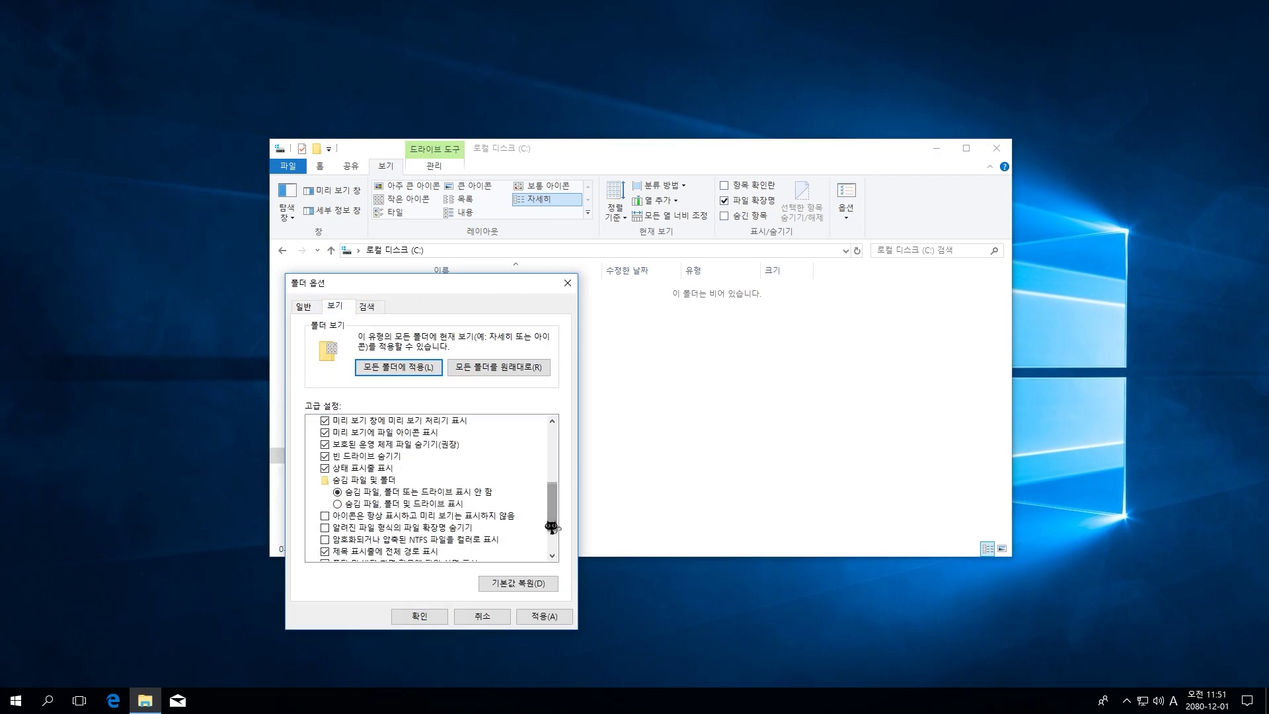
click(445, 451)
key(Return)
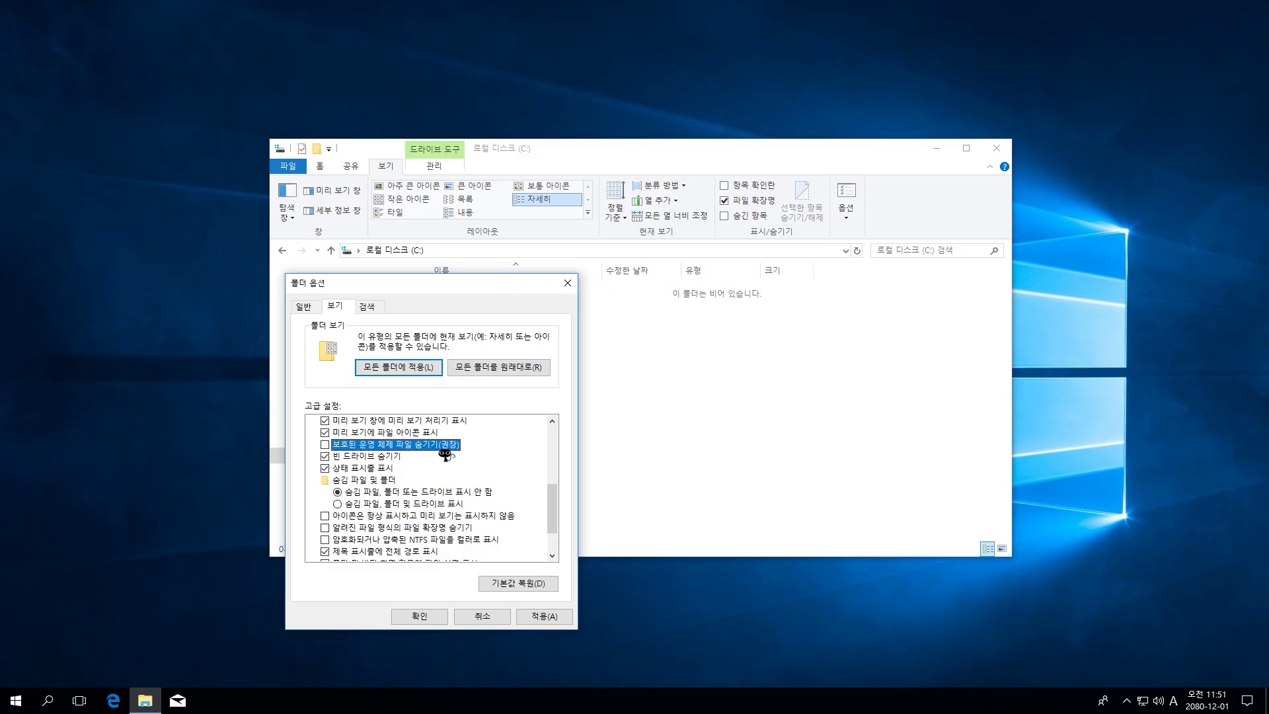
Set hidden files, folders and drives to be shown, and apply the folder options
click(419, 504)
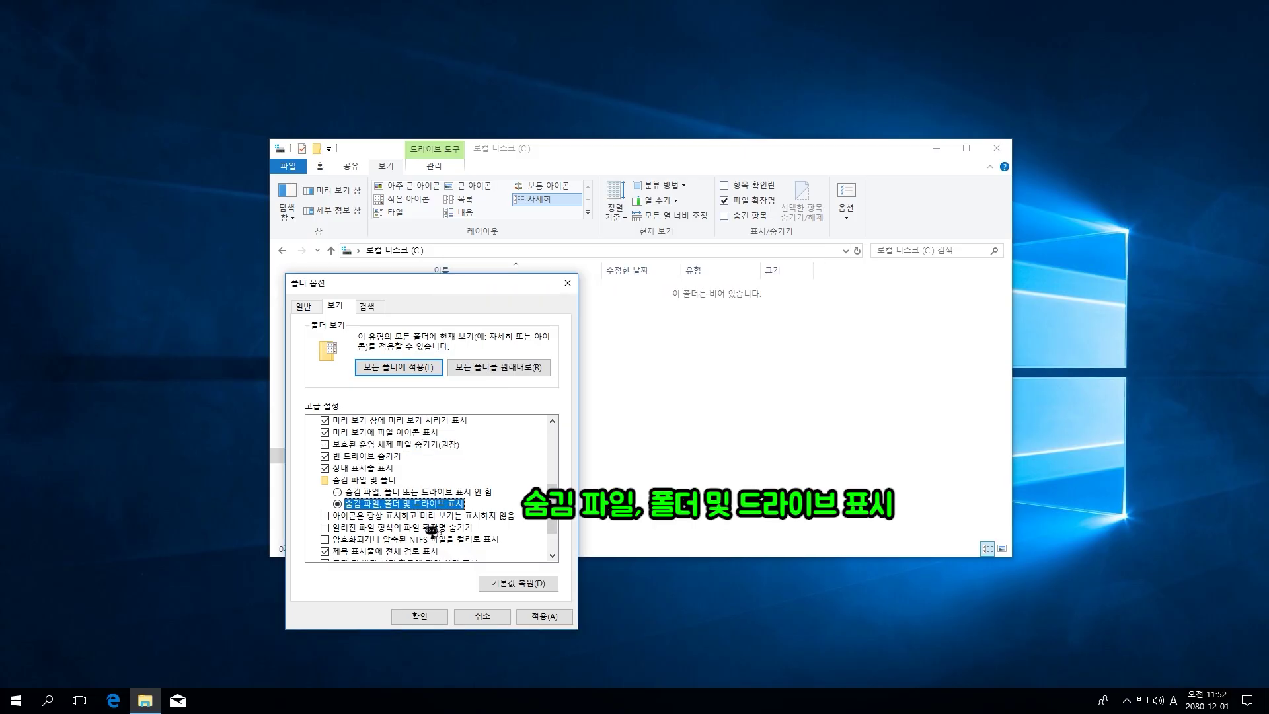
click(544, 616)
key(Return)
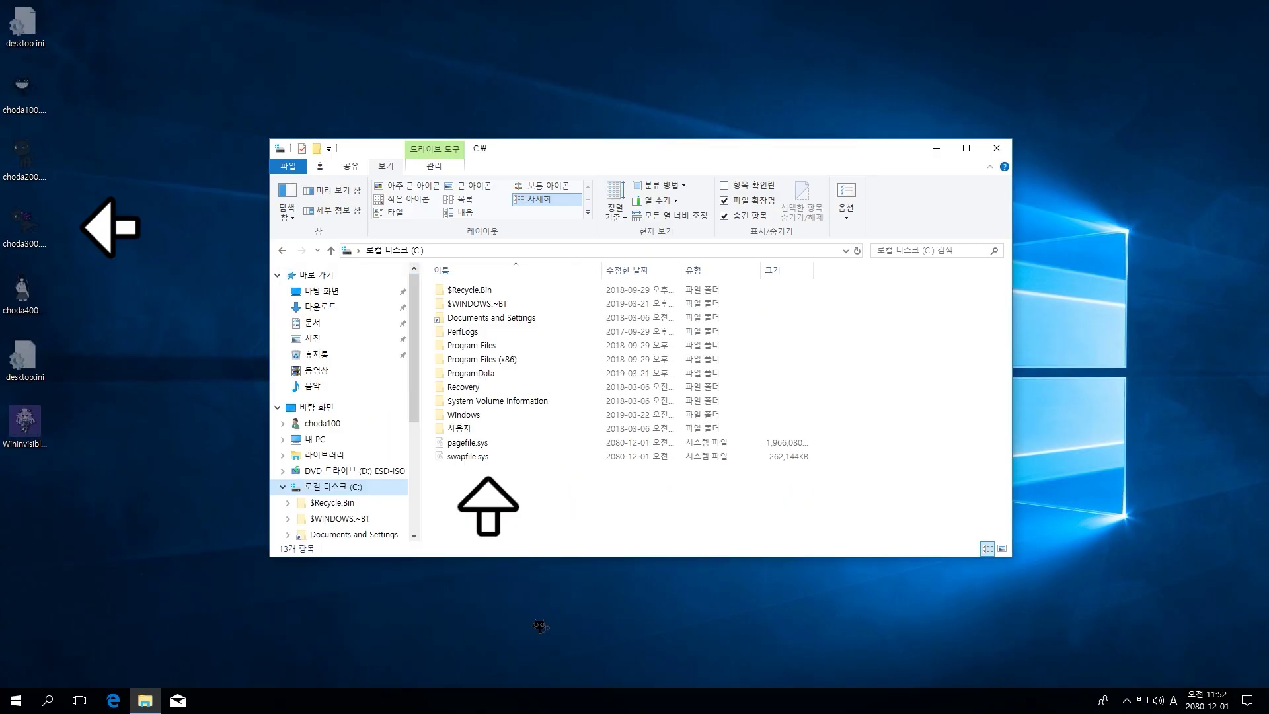
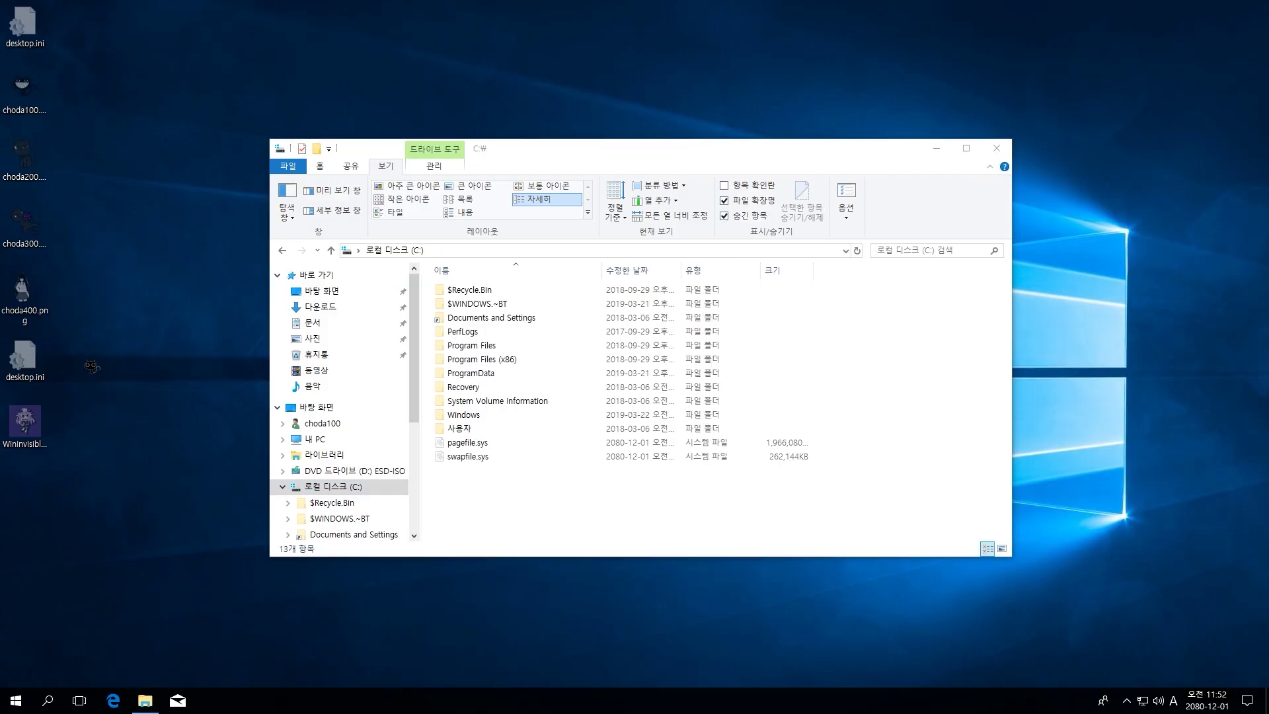
Examine the read-only and hidden attributes of choda400.png on the desktop without saving any change
click(24, 294)
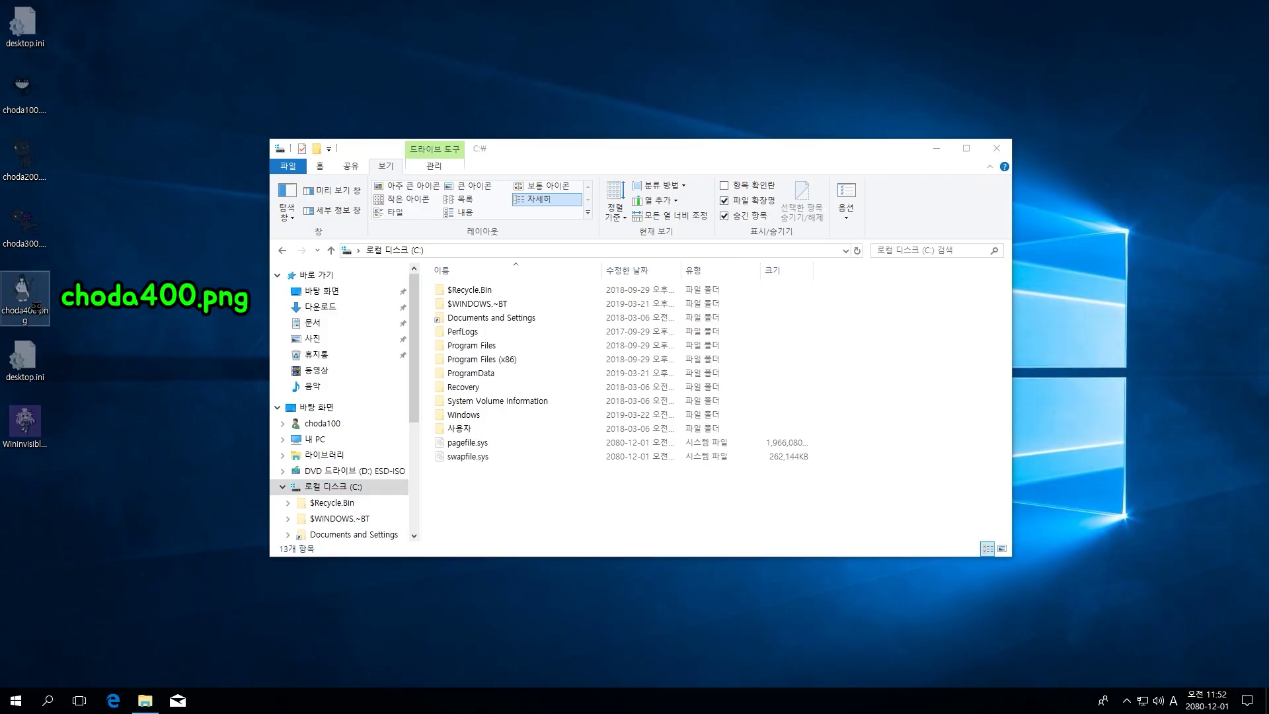
right_click(36, 308)
click(55, 647)
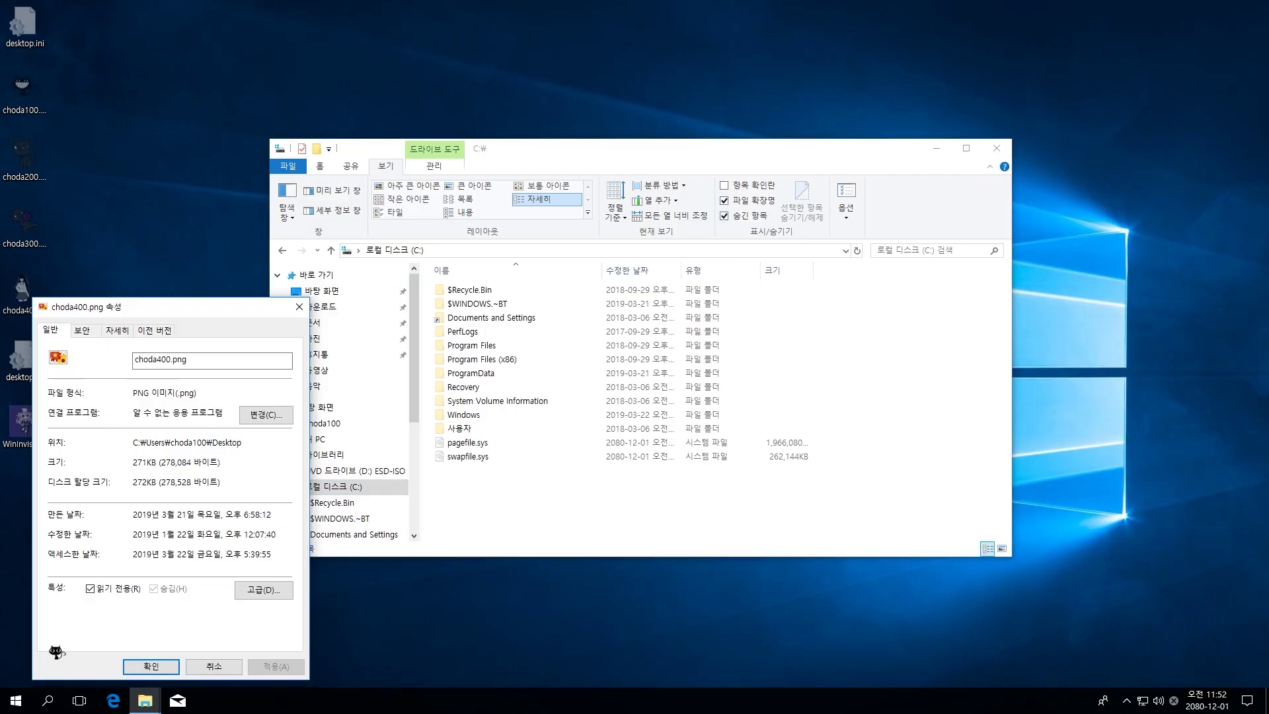
click(97, 591)
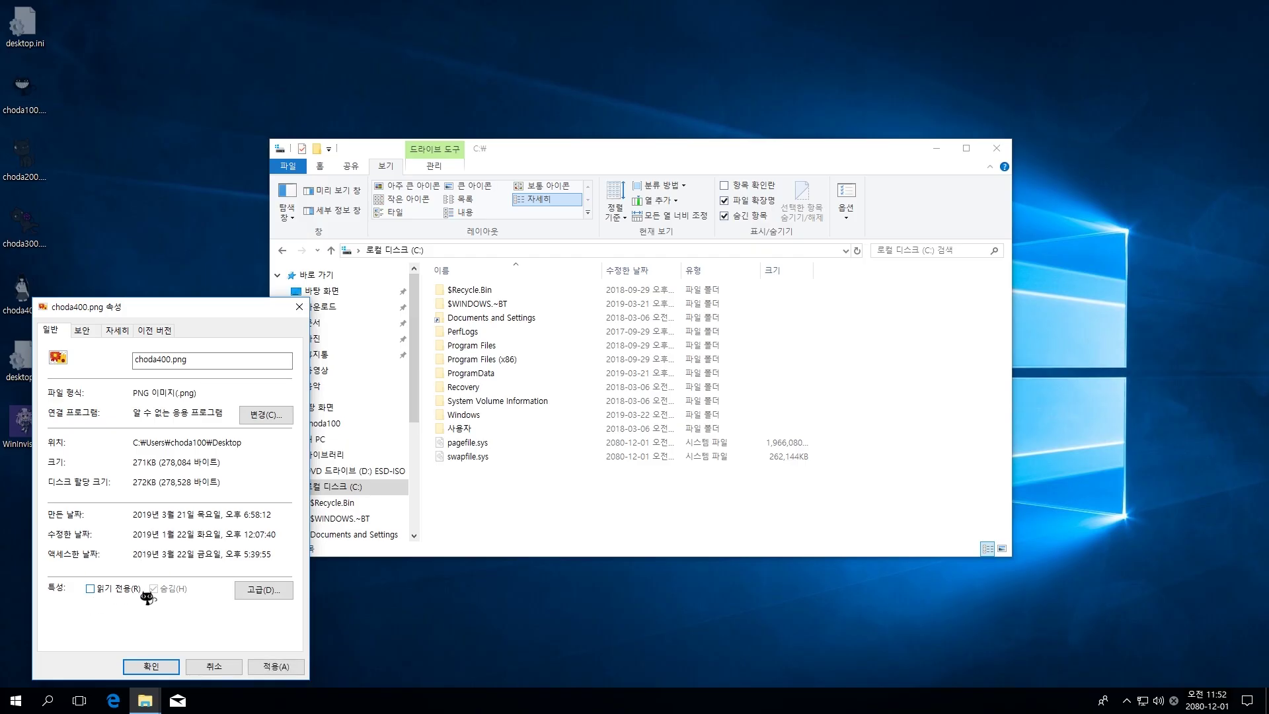
key(Escape)
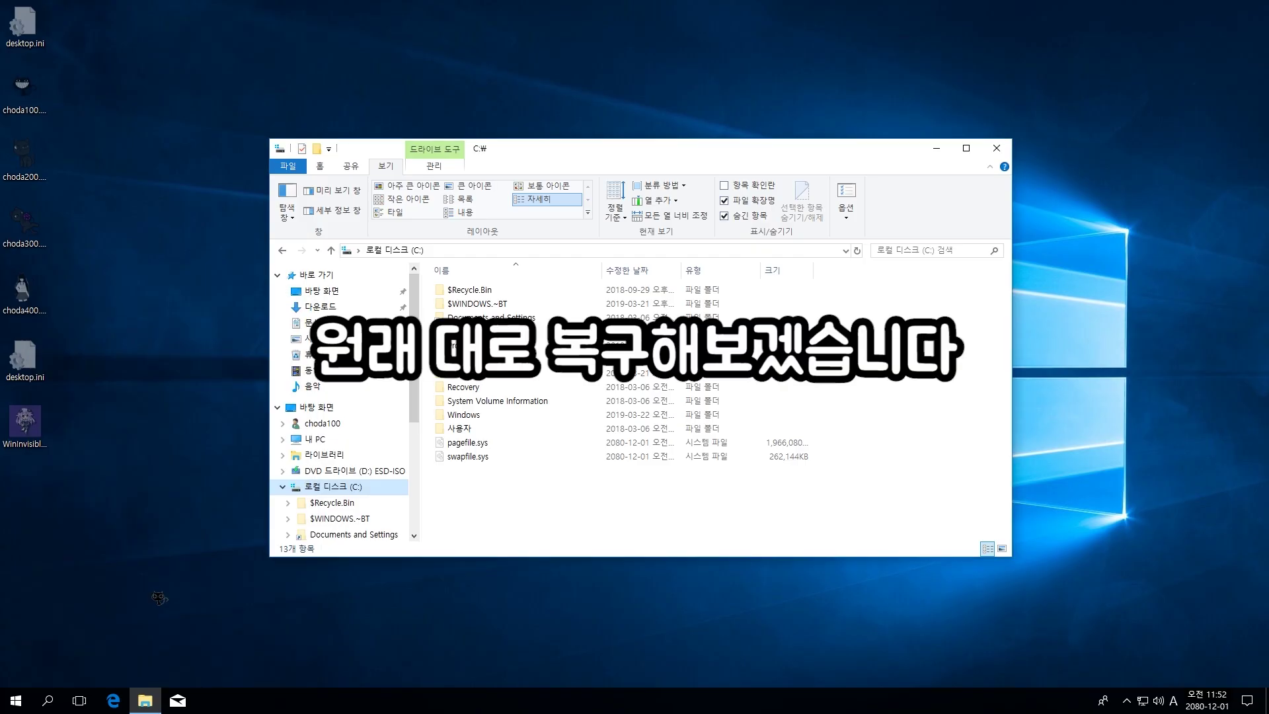
Try to open a command prompt with cmd from the Run dialog and close its window
key(super+r)
text(cmd)
key(Return)
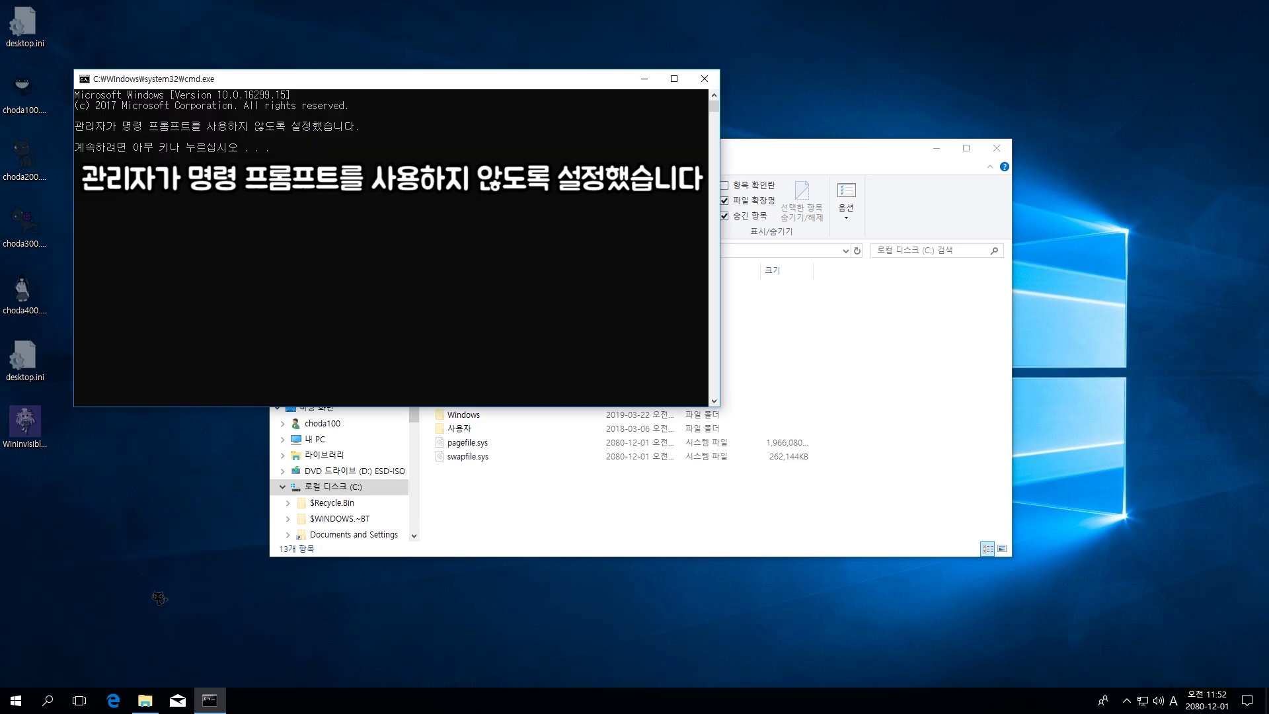
key(Return)
Try to open the Group Policy editor by running gpedit.msc, and close the error dialog
key(super+r)
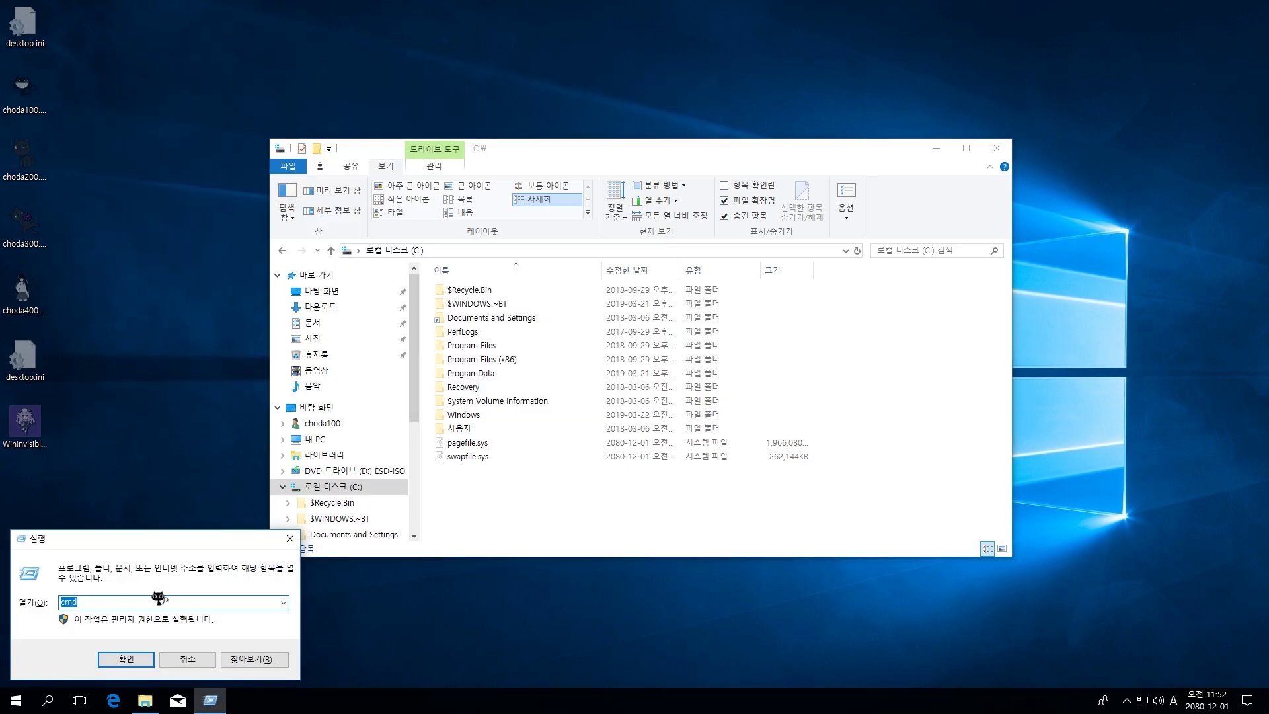
text(gpedit.msc)
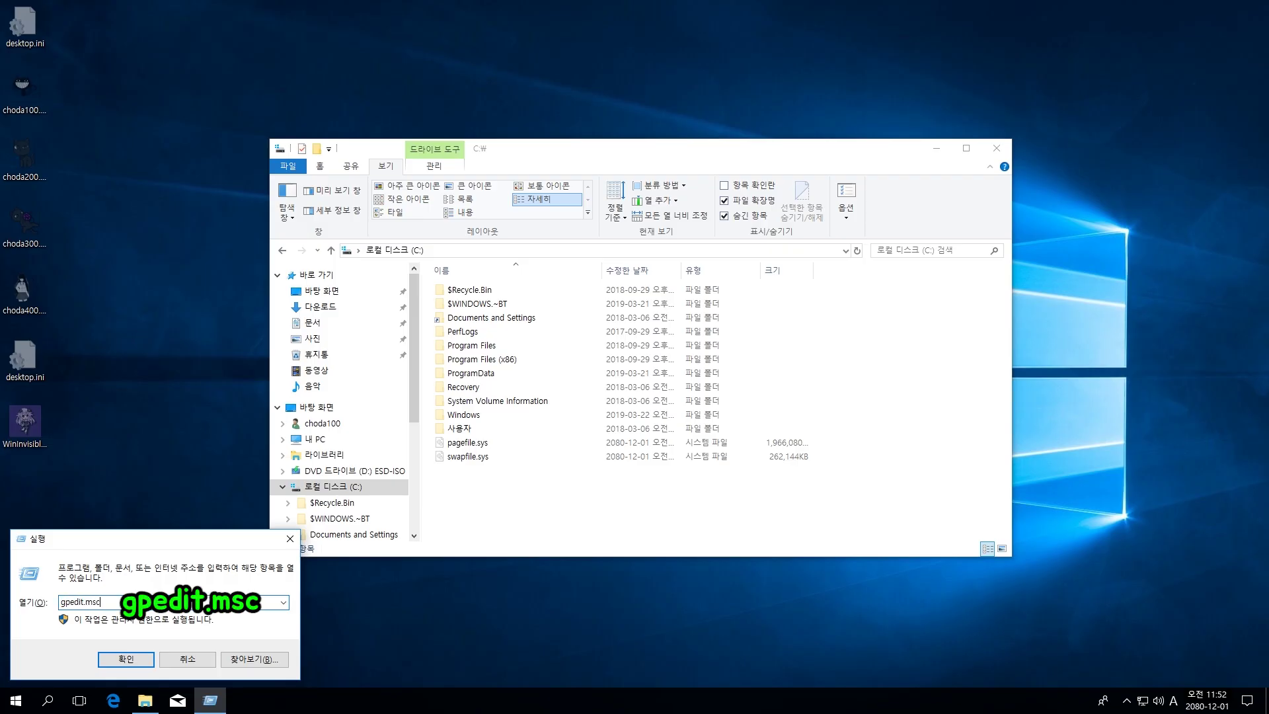
key(Return)
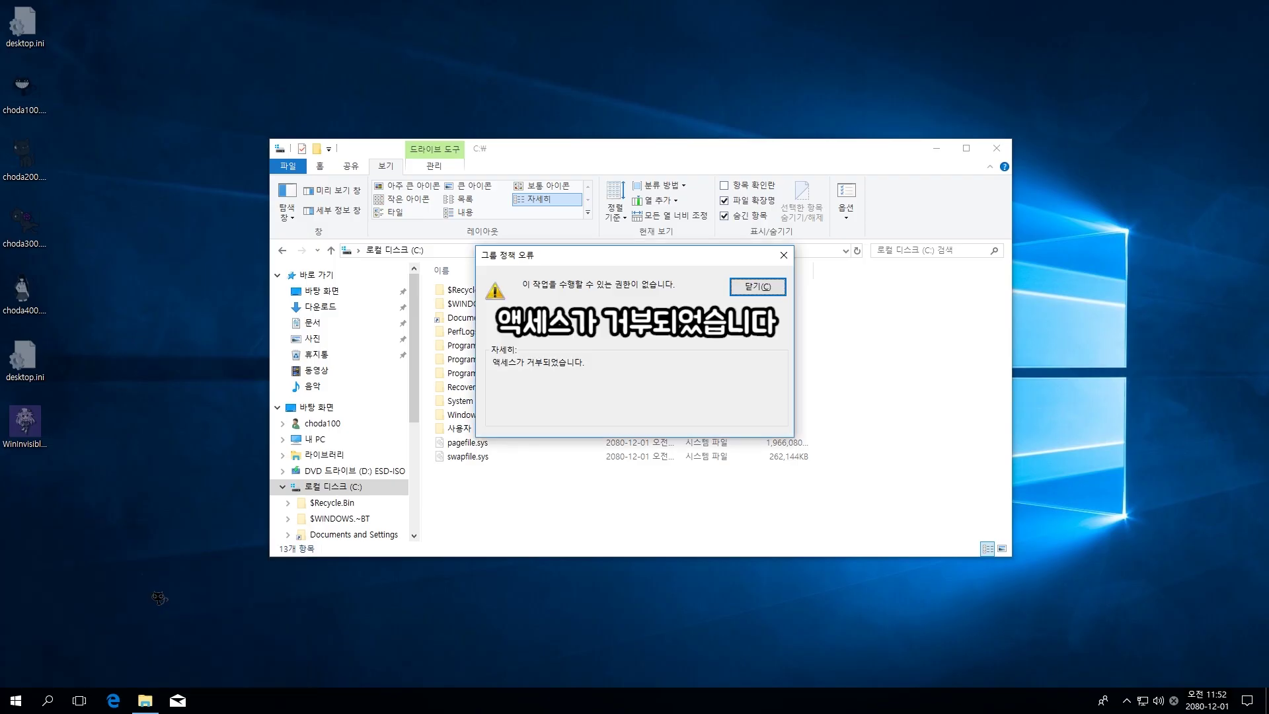
key(Return)
Run powershell, try the dir command in it, and leave the session with exit
key(super+r)
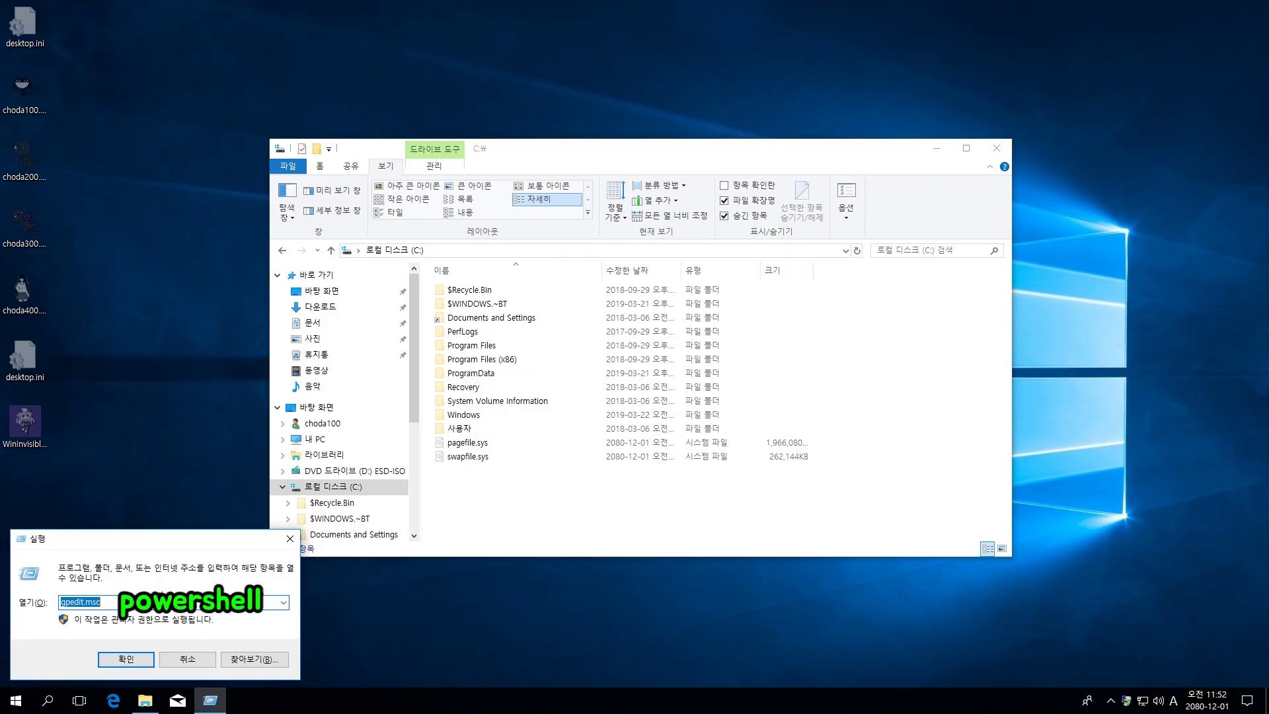
text(powershell)
key(Return)
text(dir)
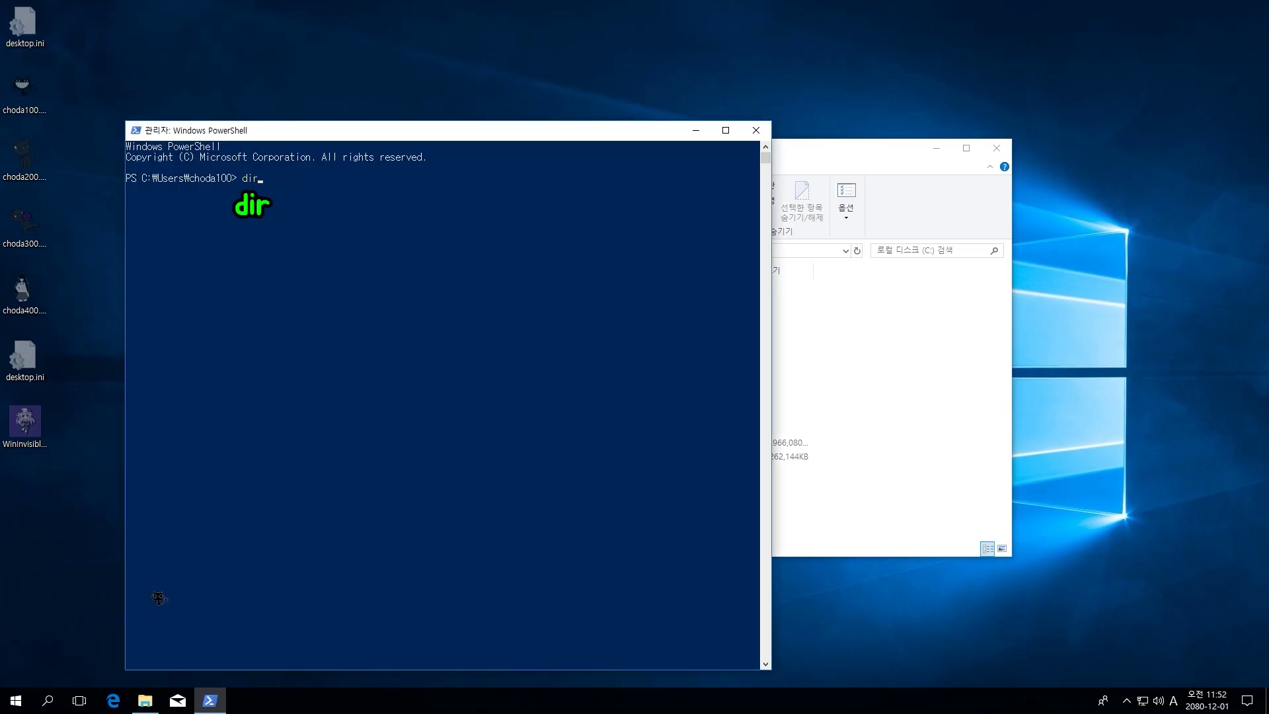
key(Return)
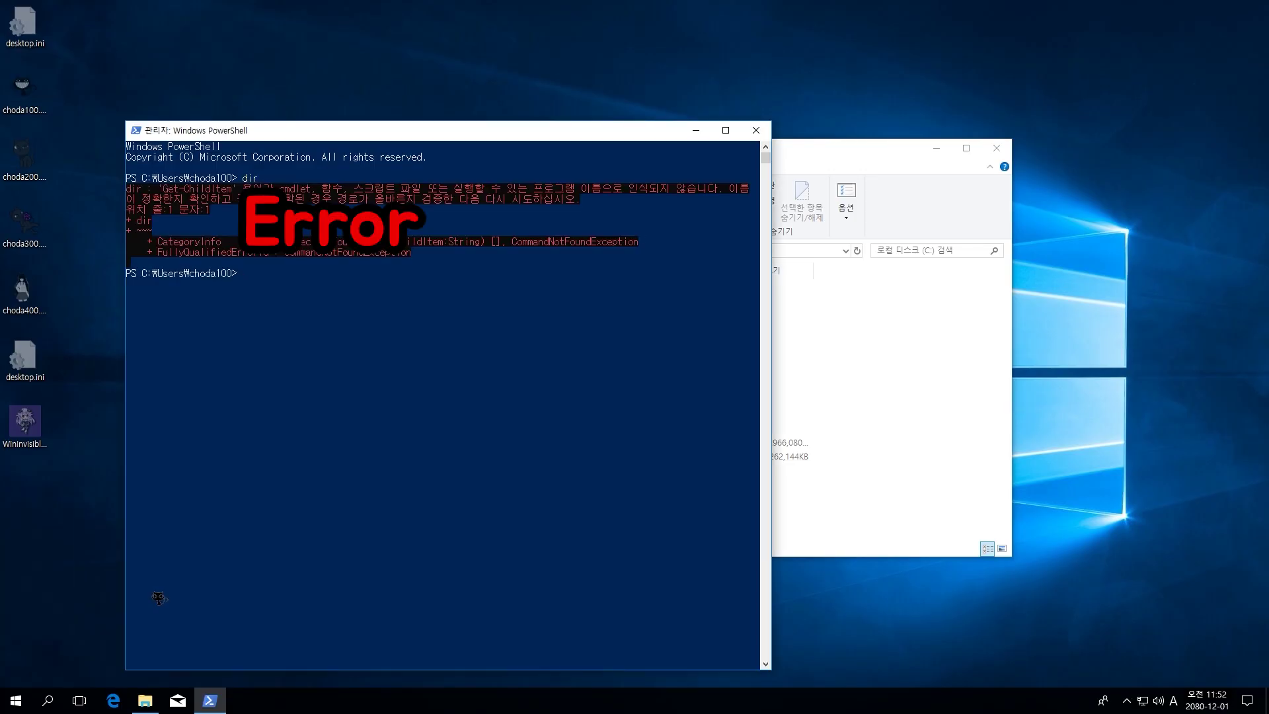
text(exit)
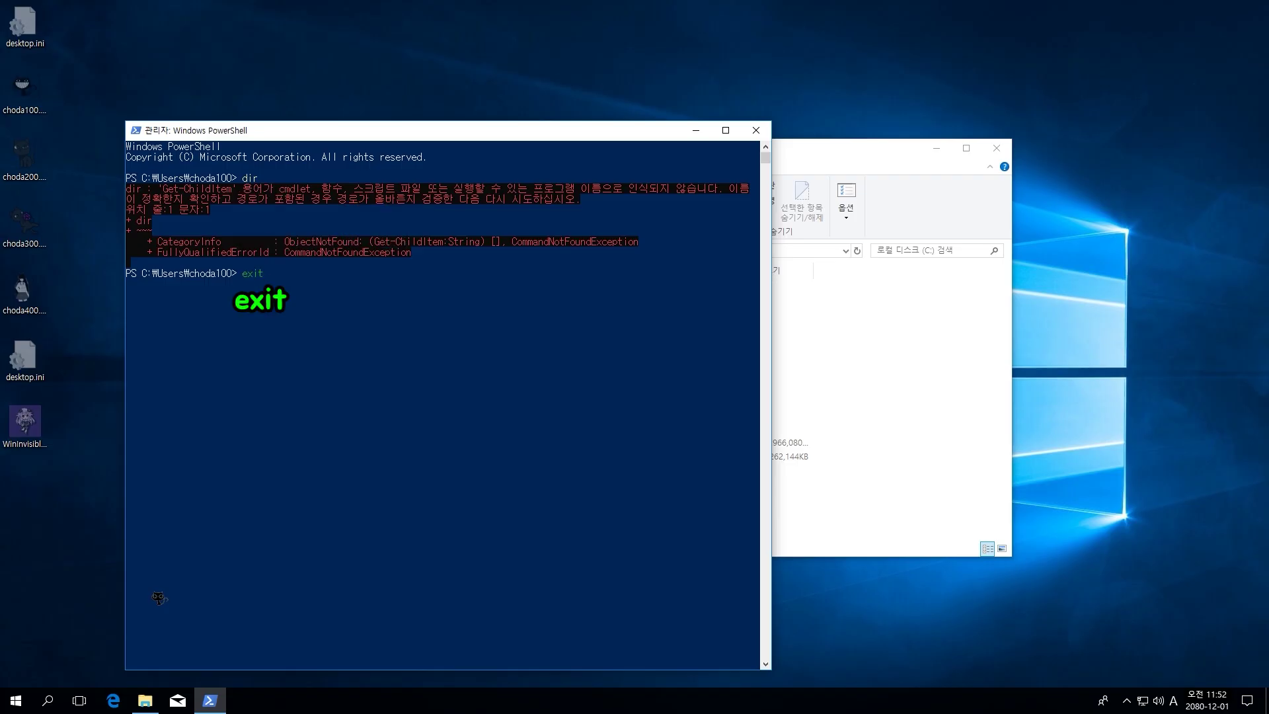
key(Return)
Restart the computer from the Windows sign-in screen
click(16, 700)
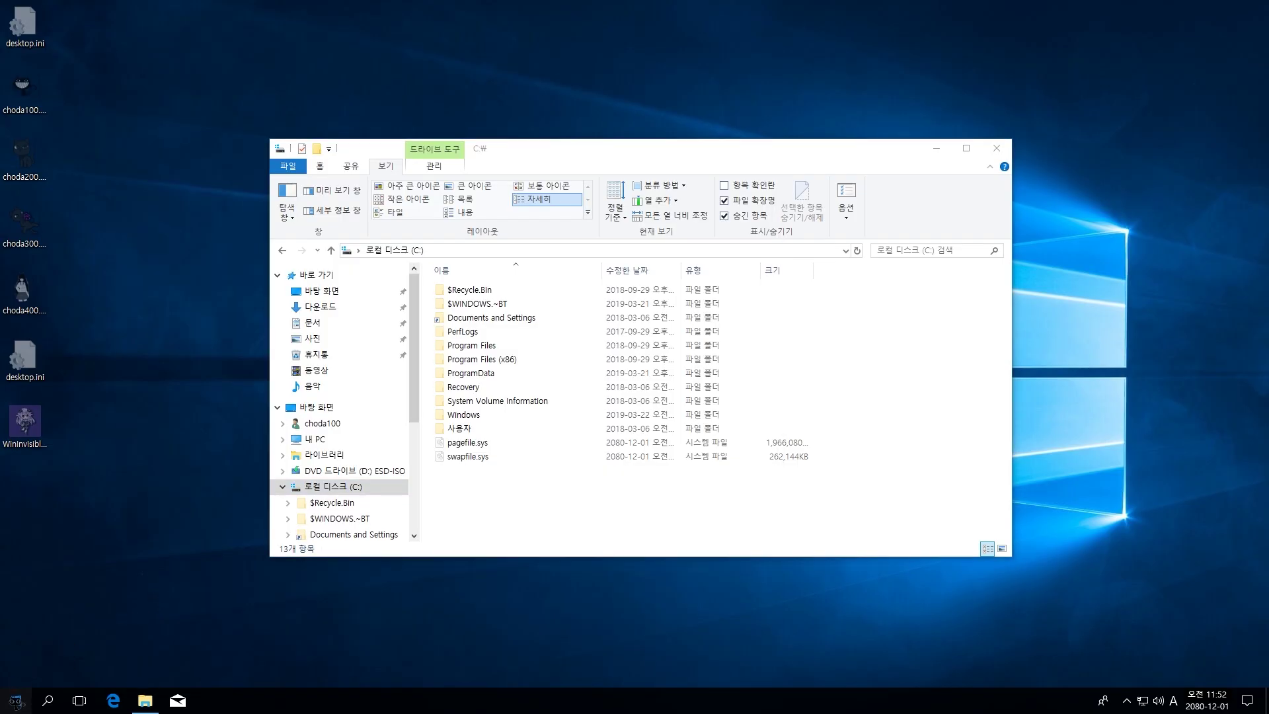
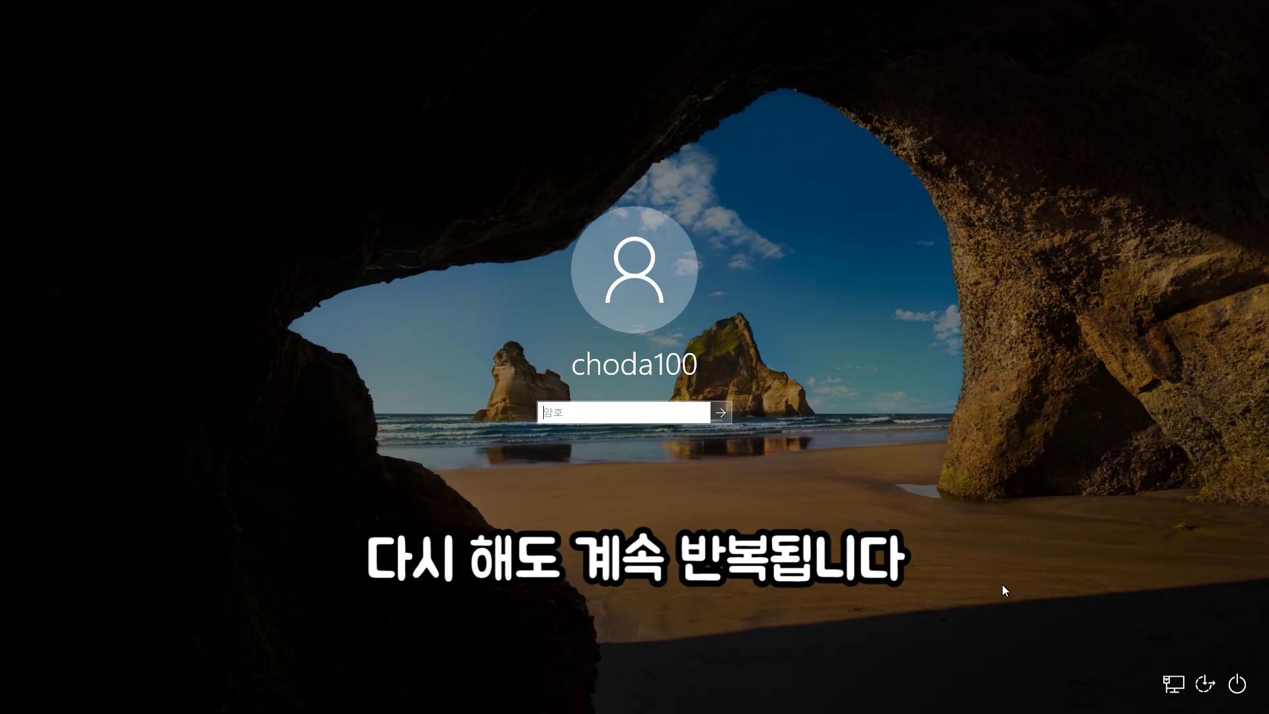
click(1237, 684)
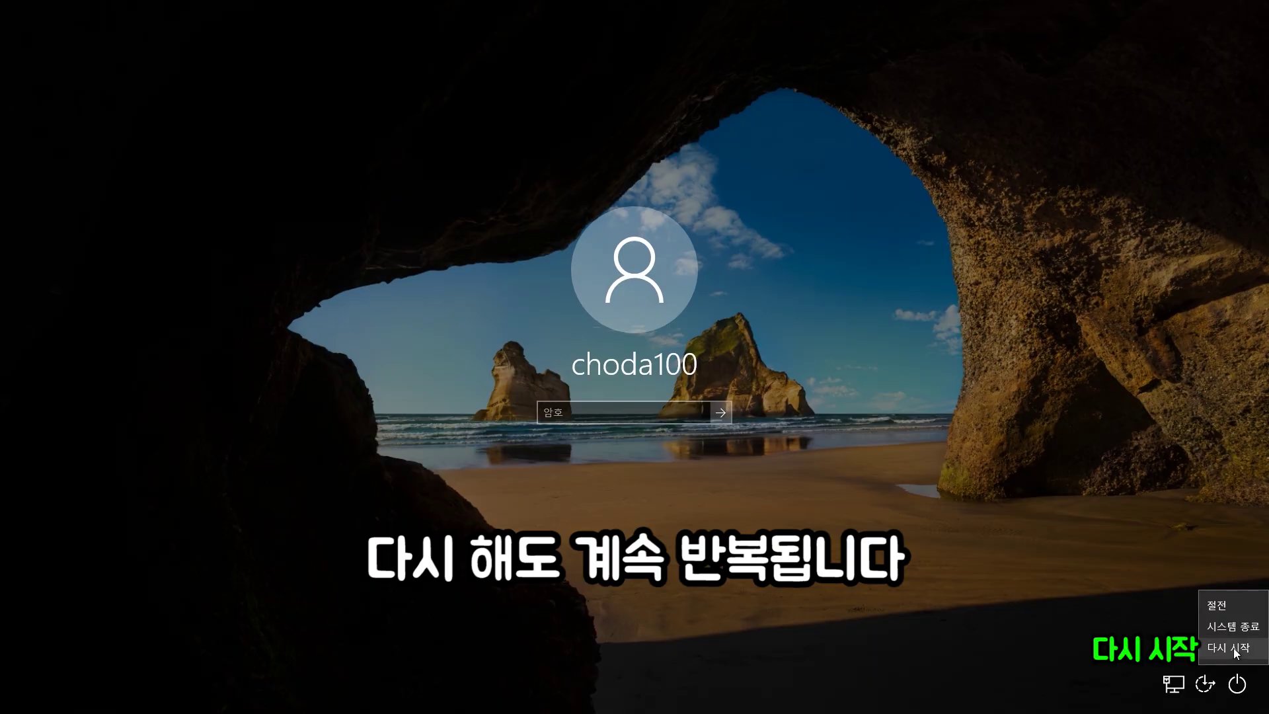
click(1228, 647)
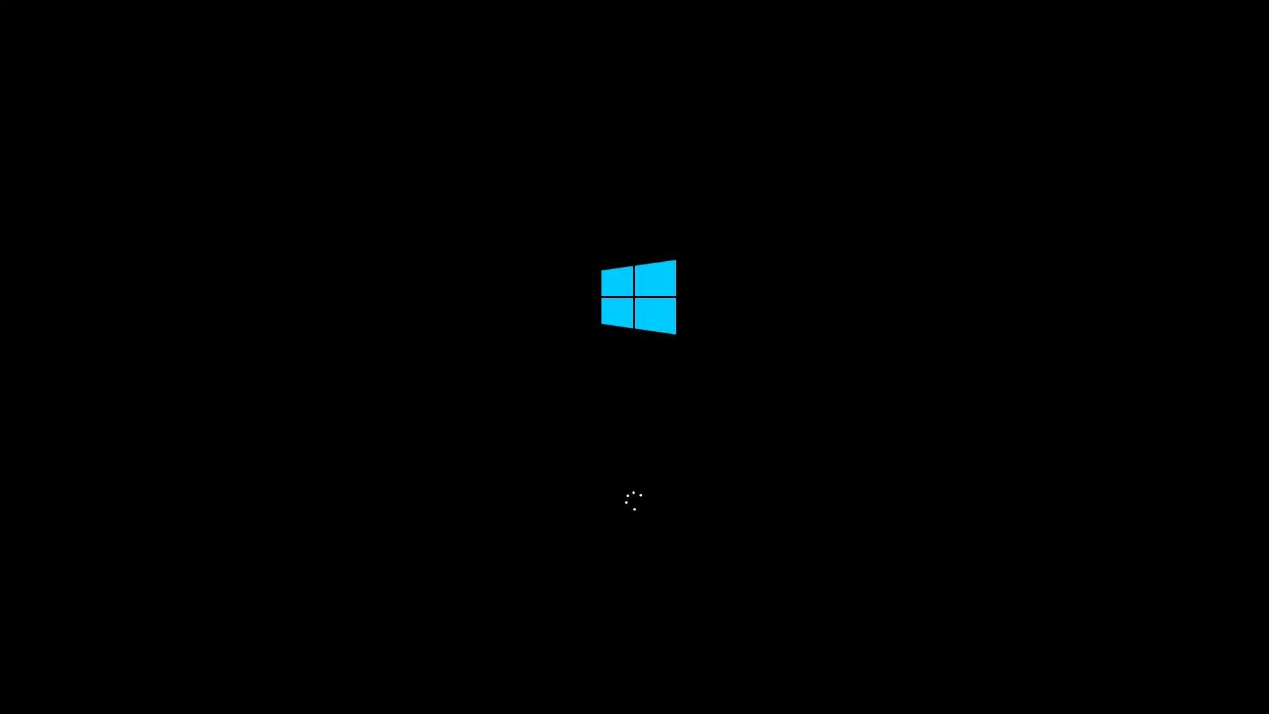
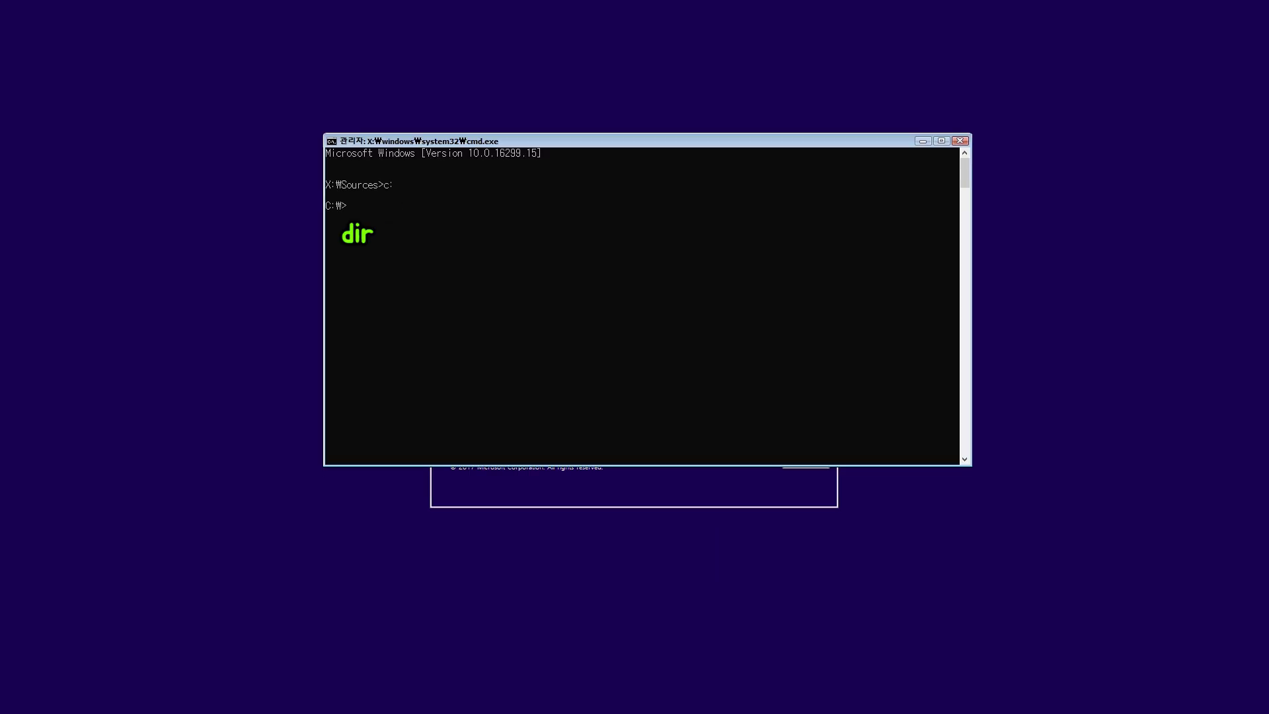
List the root of the C: drive with dir, including hidden and system entries with dir/a
key(Return)
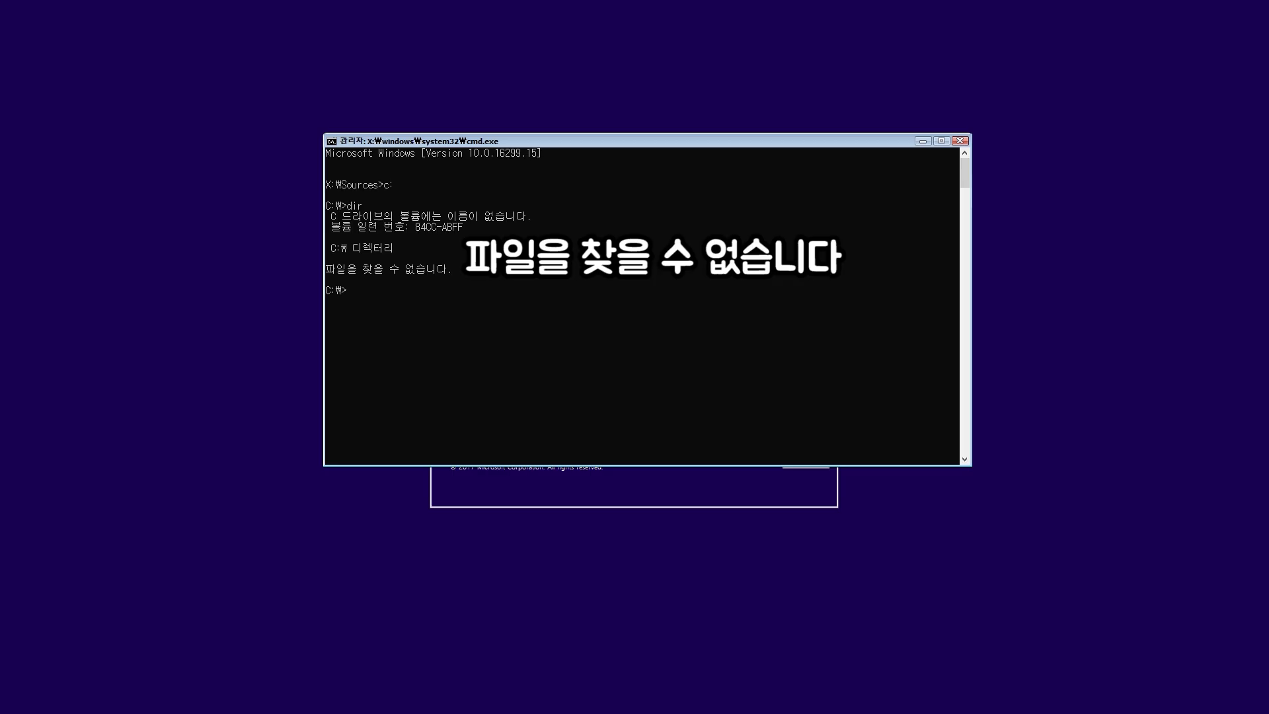
text(dir/a)
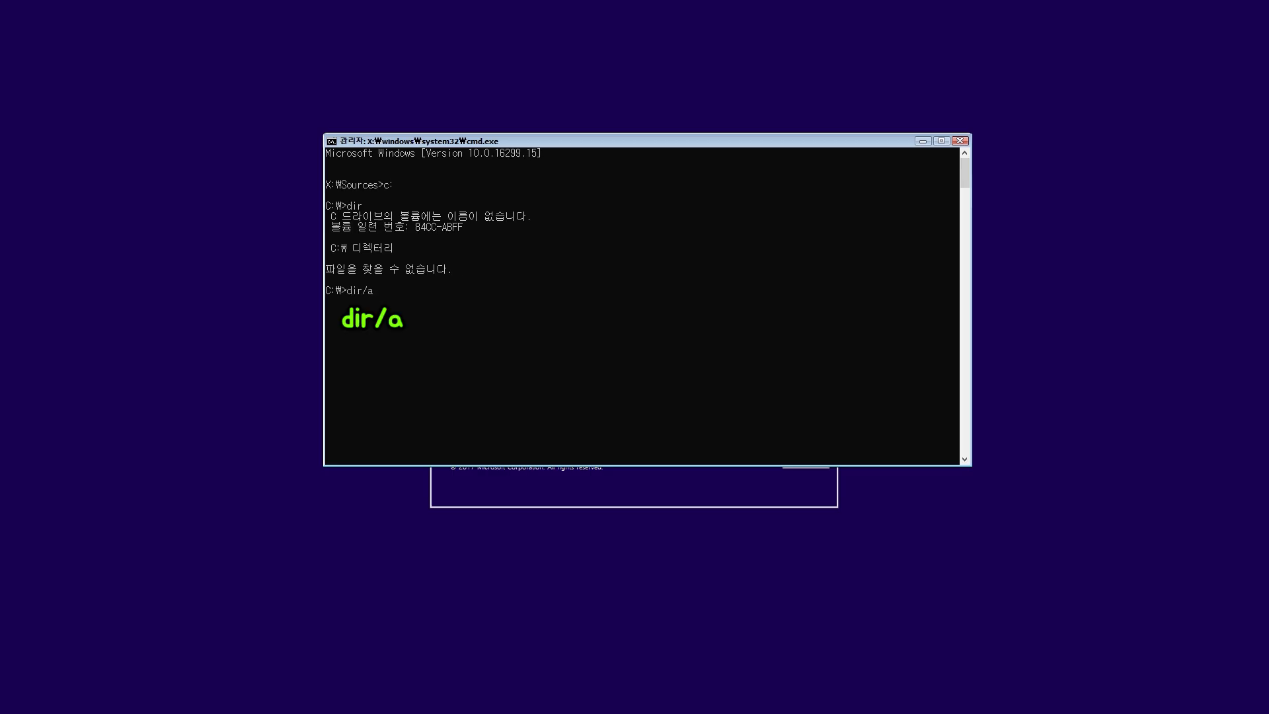
key(Return)
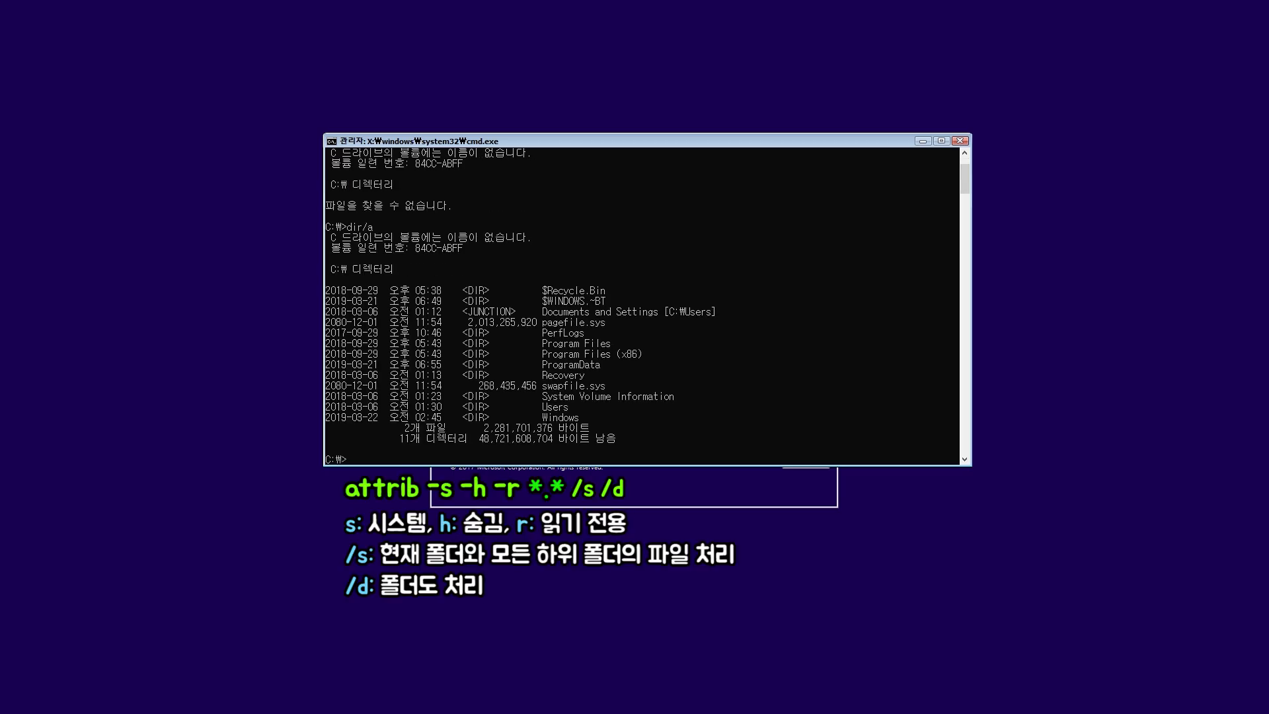
Clear the system, hidden and read-only attributes across C: with attrib -s -h -r *.* /s /d, and list the root with dir
text(attrib -s -h -r *.* /s /d)
key(Return)
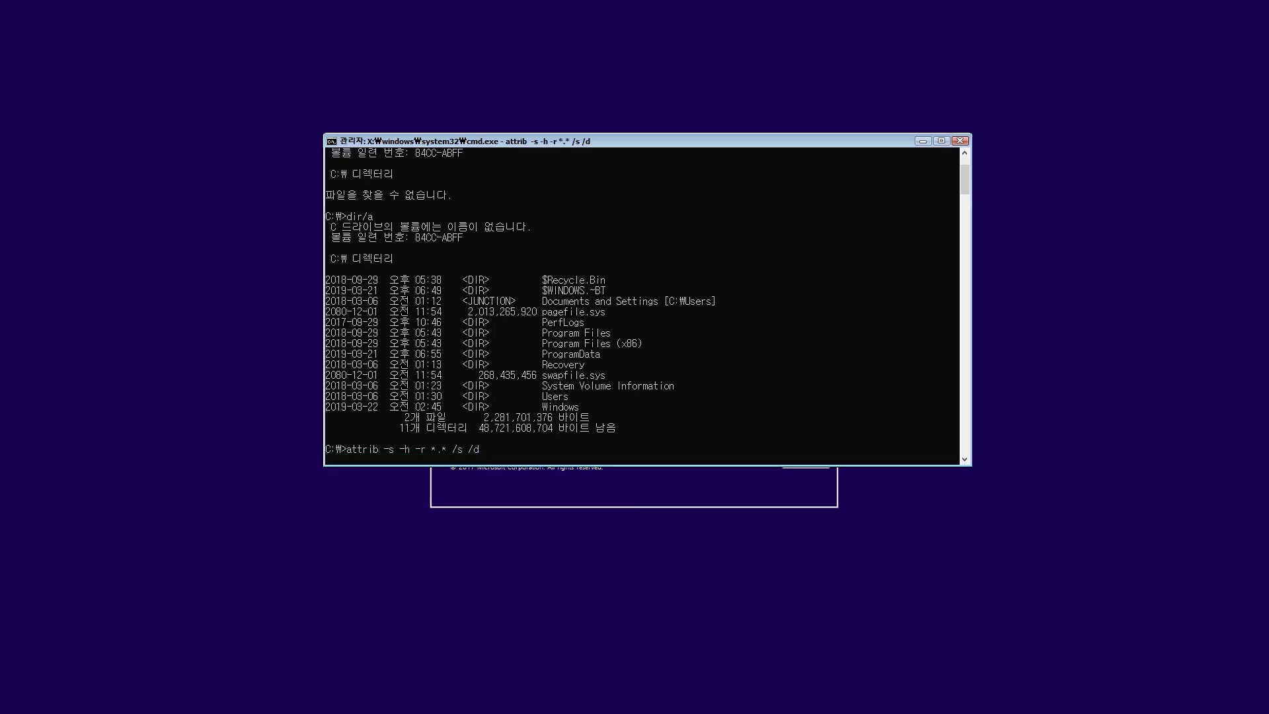
text(dir)
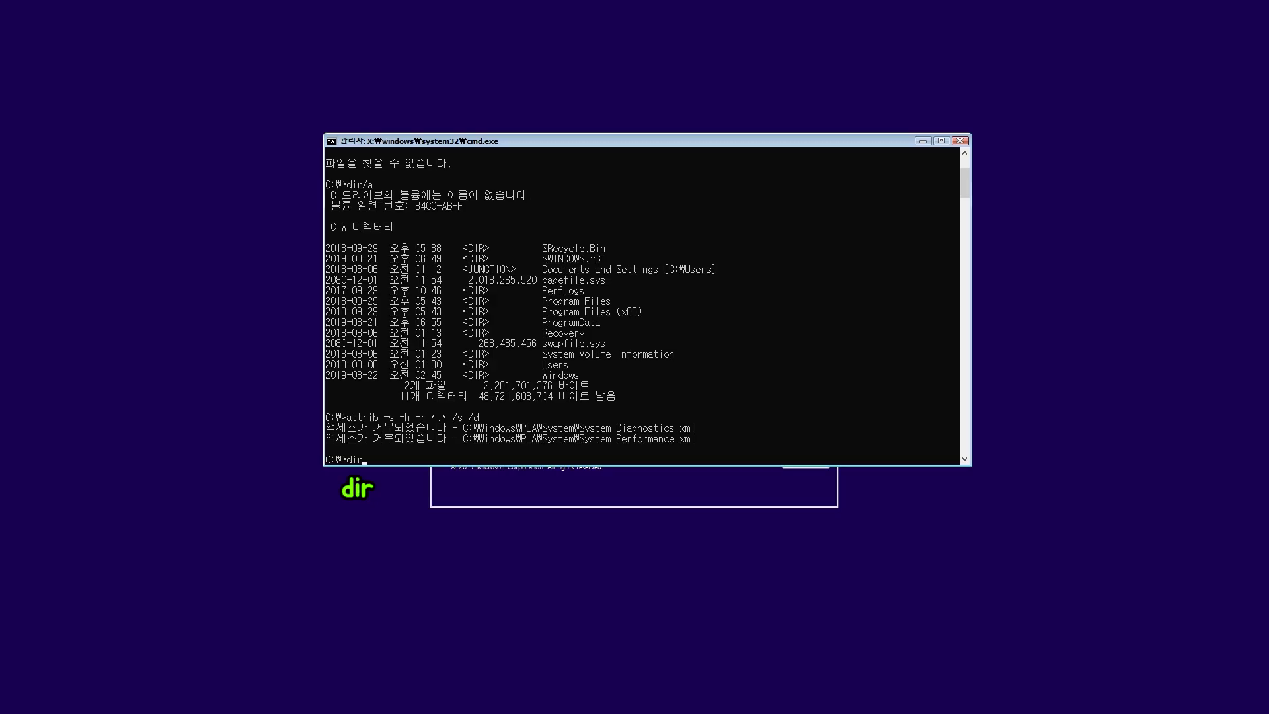
key(Return)
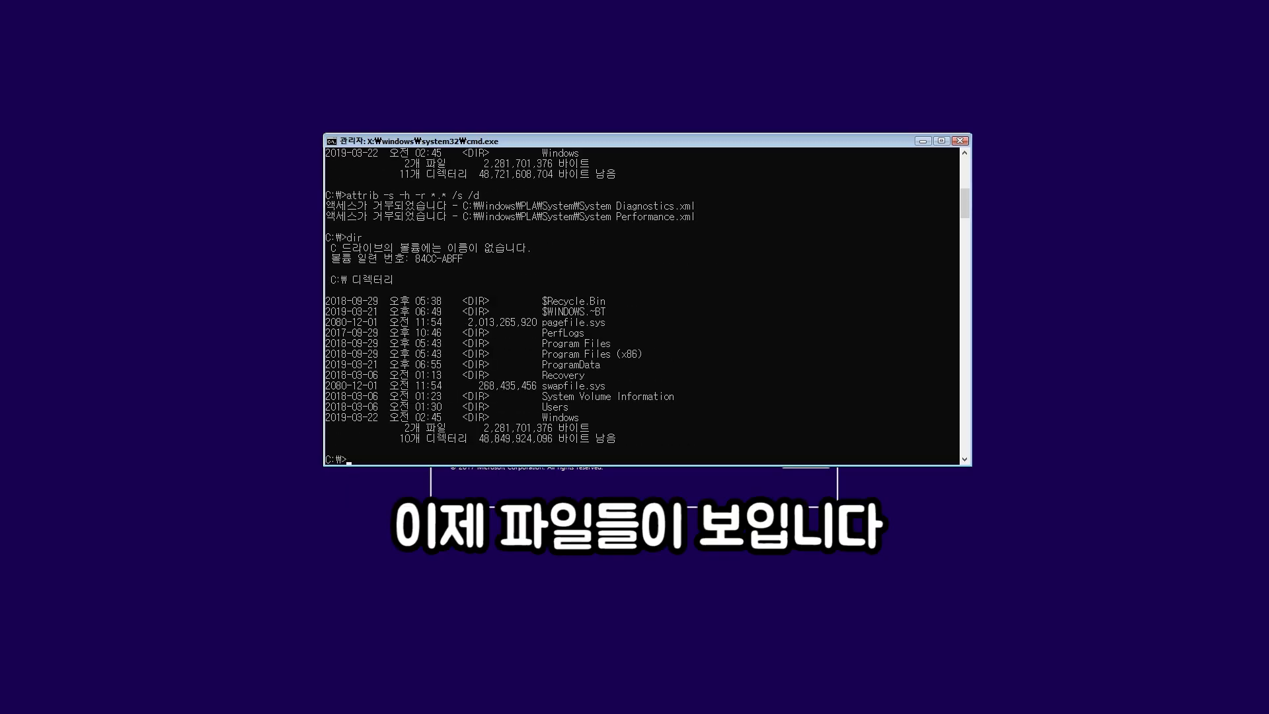
Run regedit and load the SOFTWARE hive from the C: drive's Windows config folder under HKEY_LOCAL_MACHINE with the key name choda100
text(regedit)
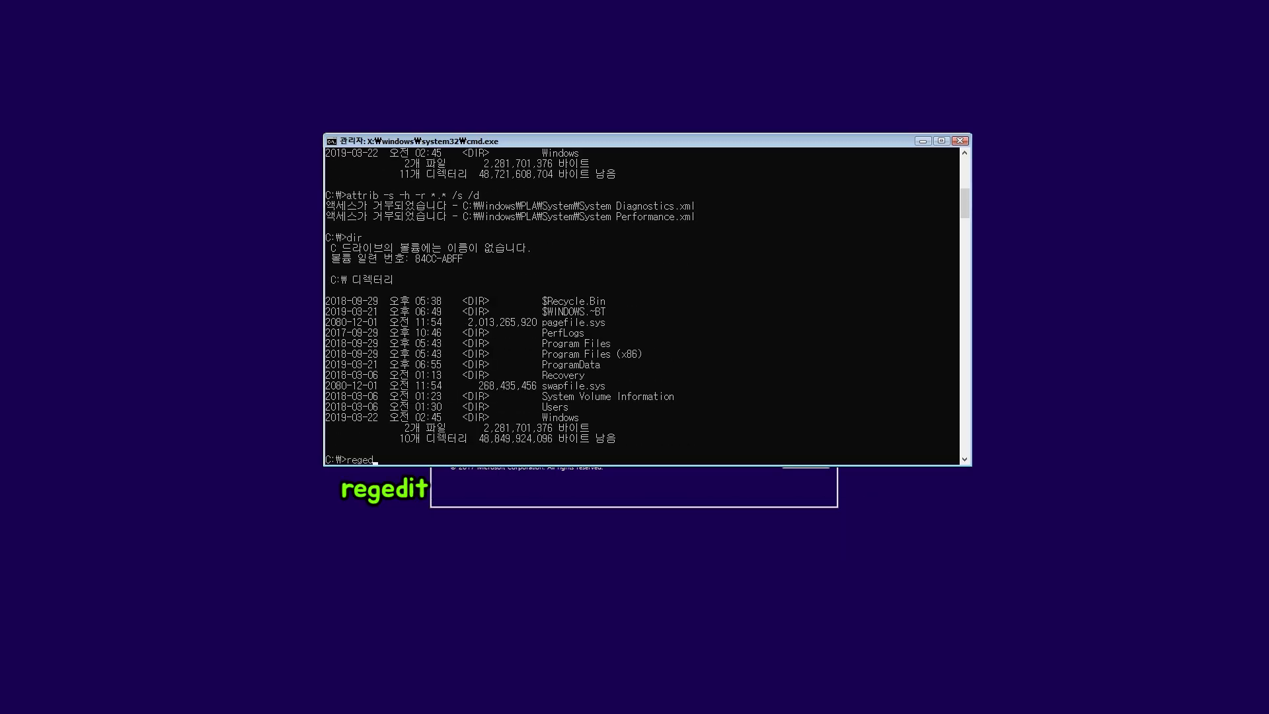
key(Return)
key(alt+f)
key(Down)
key(Down)
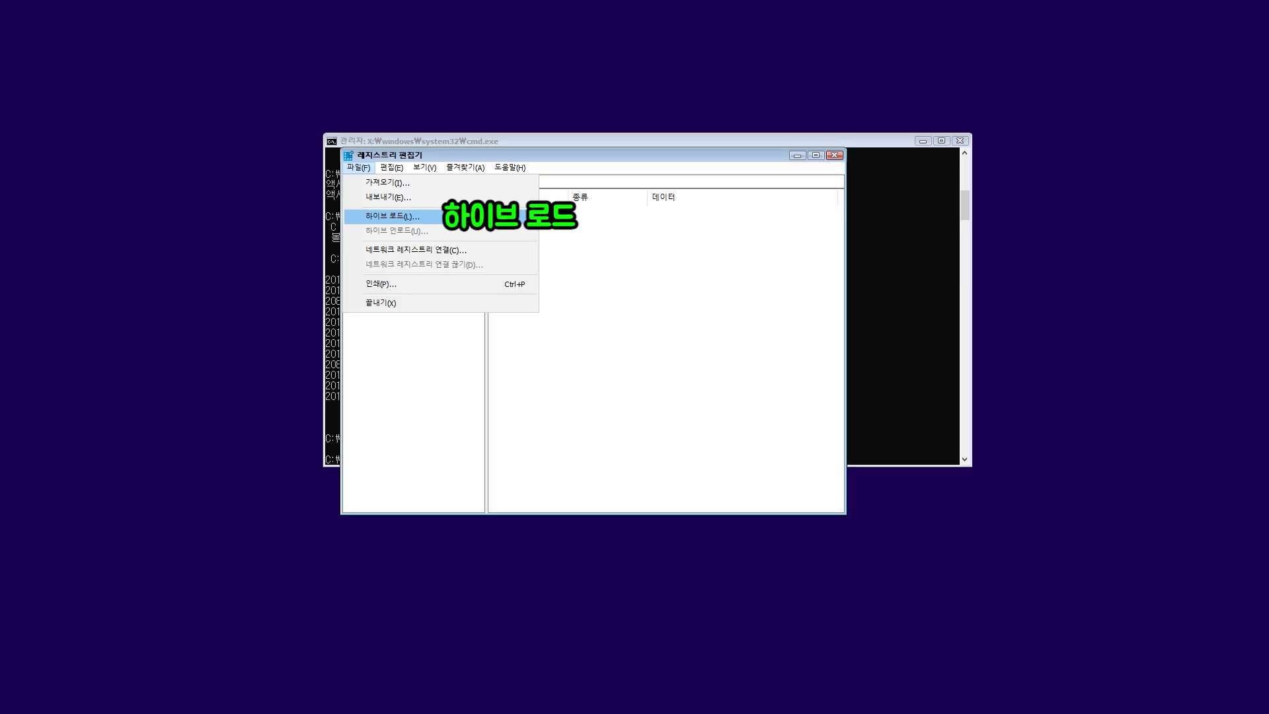
key(Return)
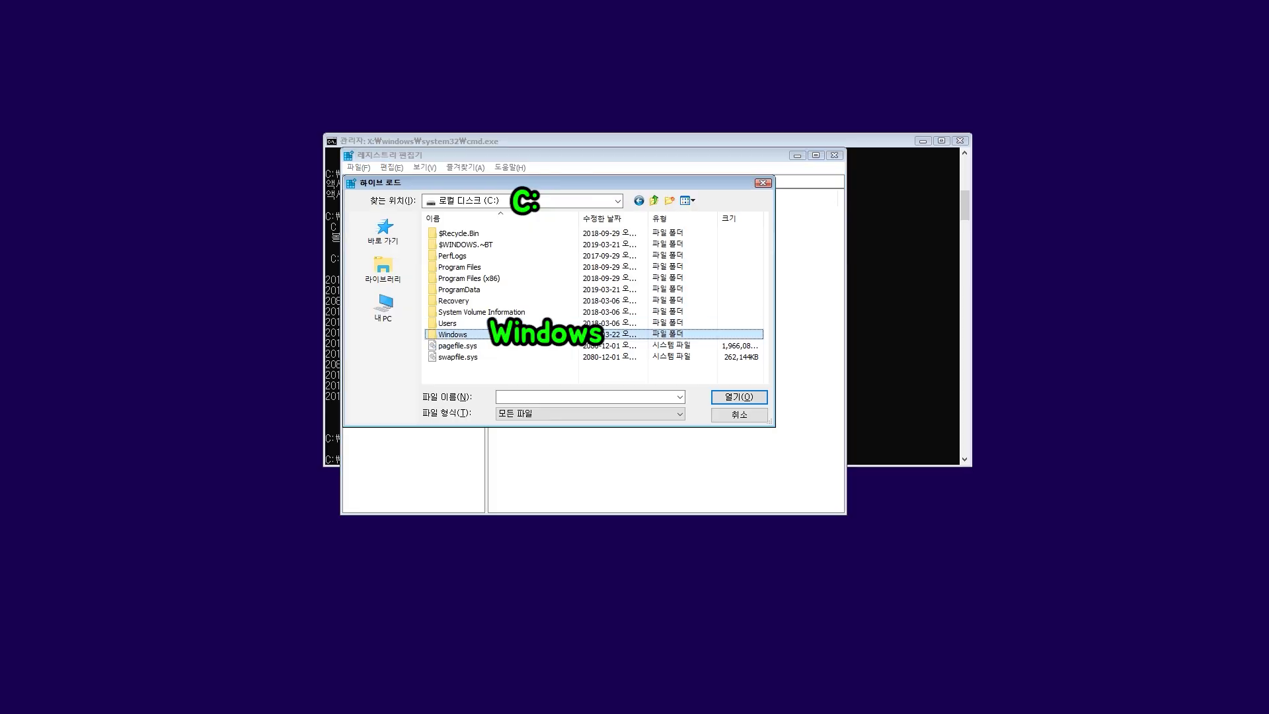
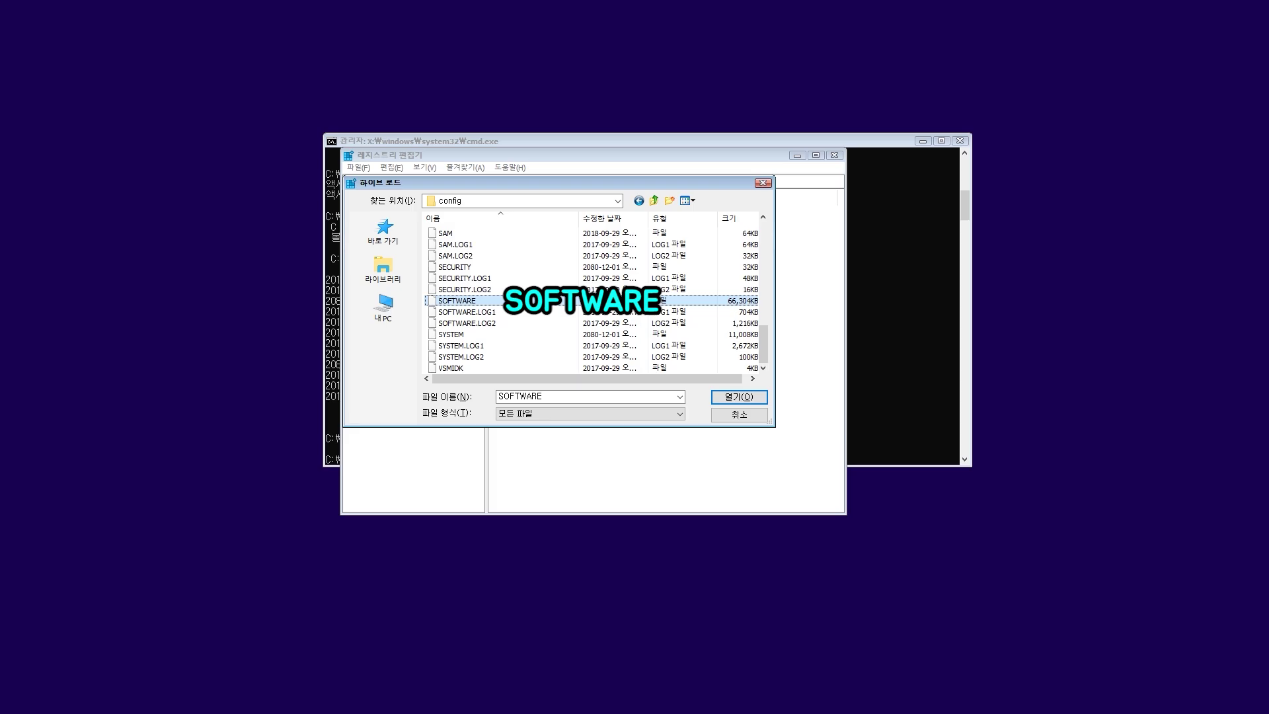
key(Return)
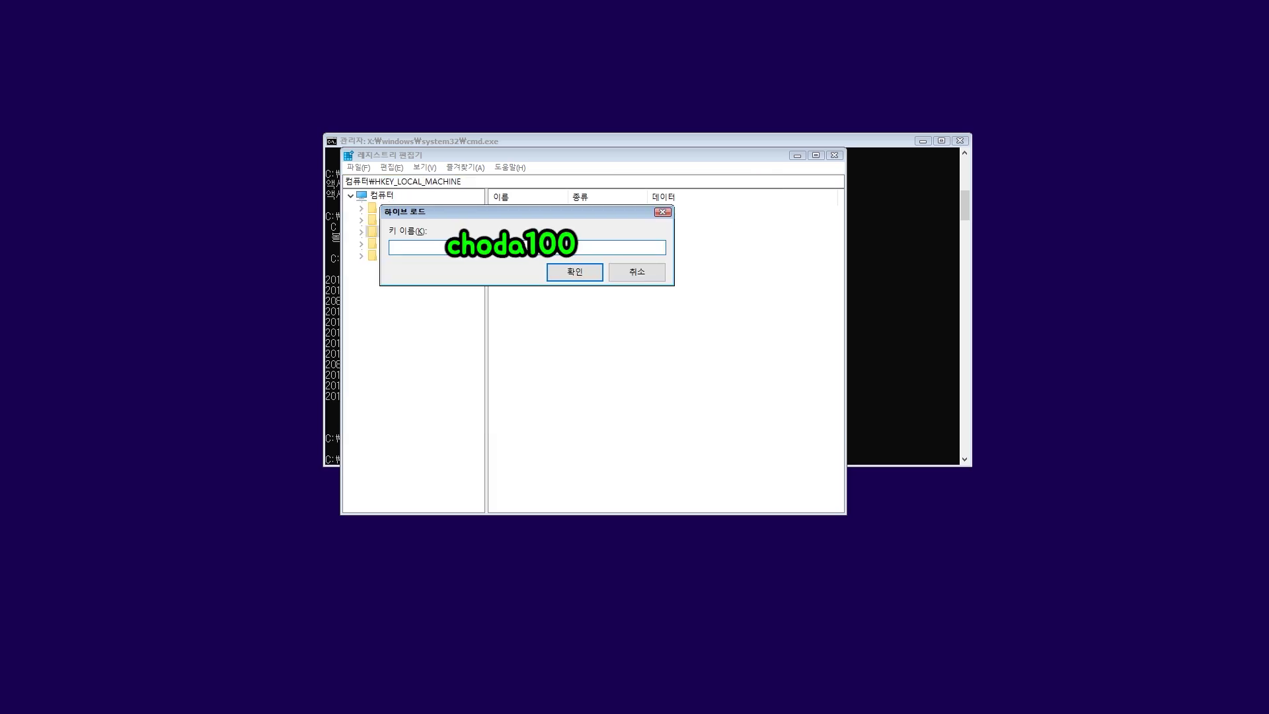
text(choda100)
key(Return)
Load the NTUSER.DAT hive from the user's profile folder under HKEY_LOCAL_MACHINE with the key name choda200
click(358, 167)
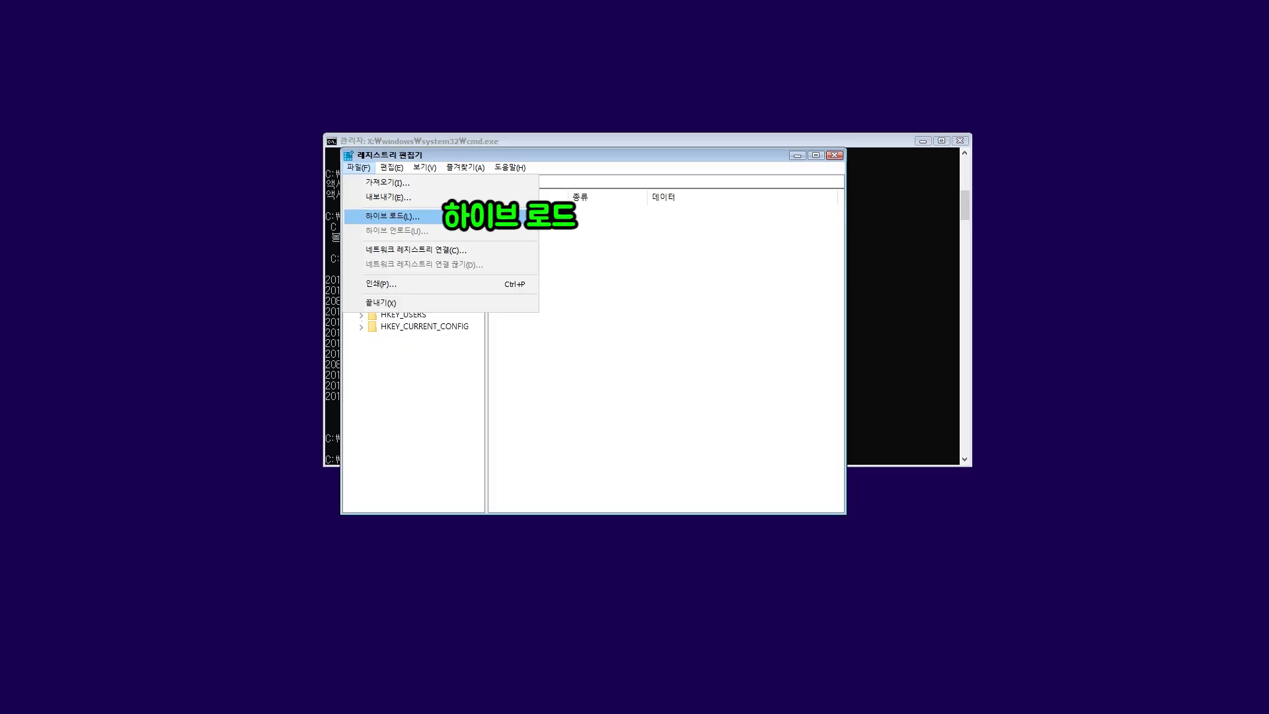
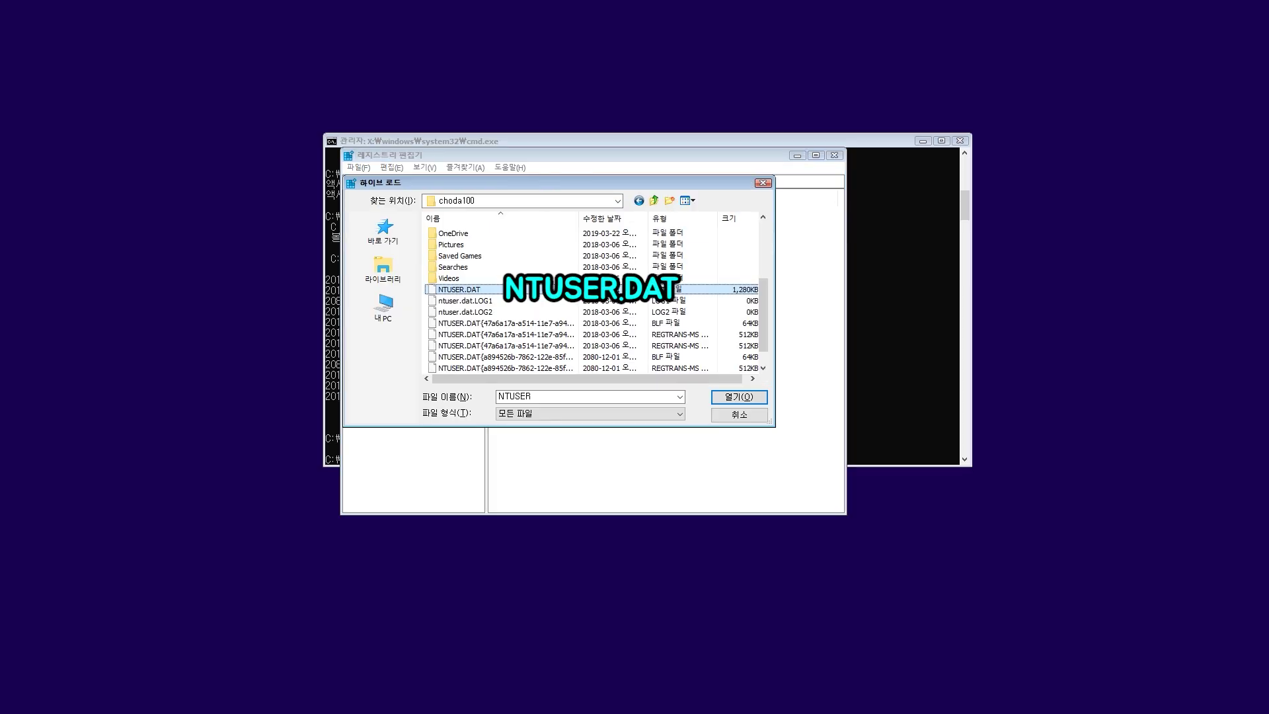
key(Return)
text(c)
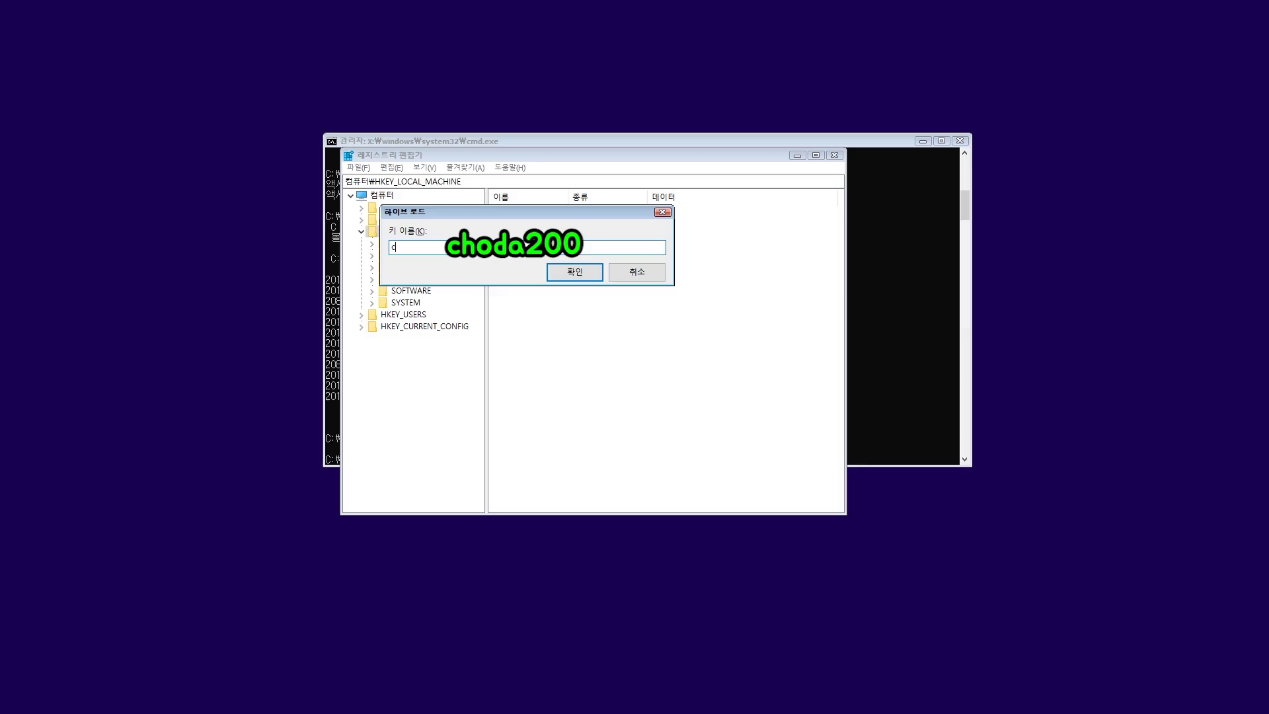
text(hoda200)
key(Return)
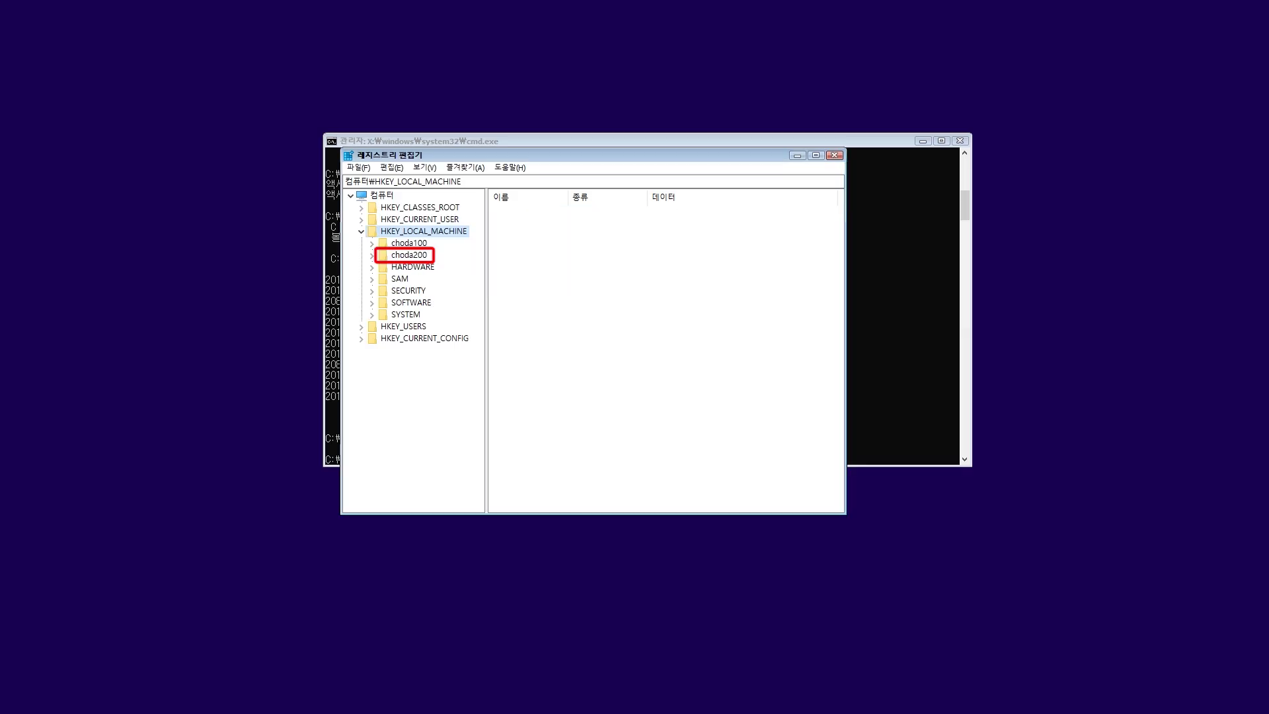
Find EnableLUA in the loaded choda100 hive and set its value to 1
key(ctrl+f)
text(En)
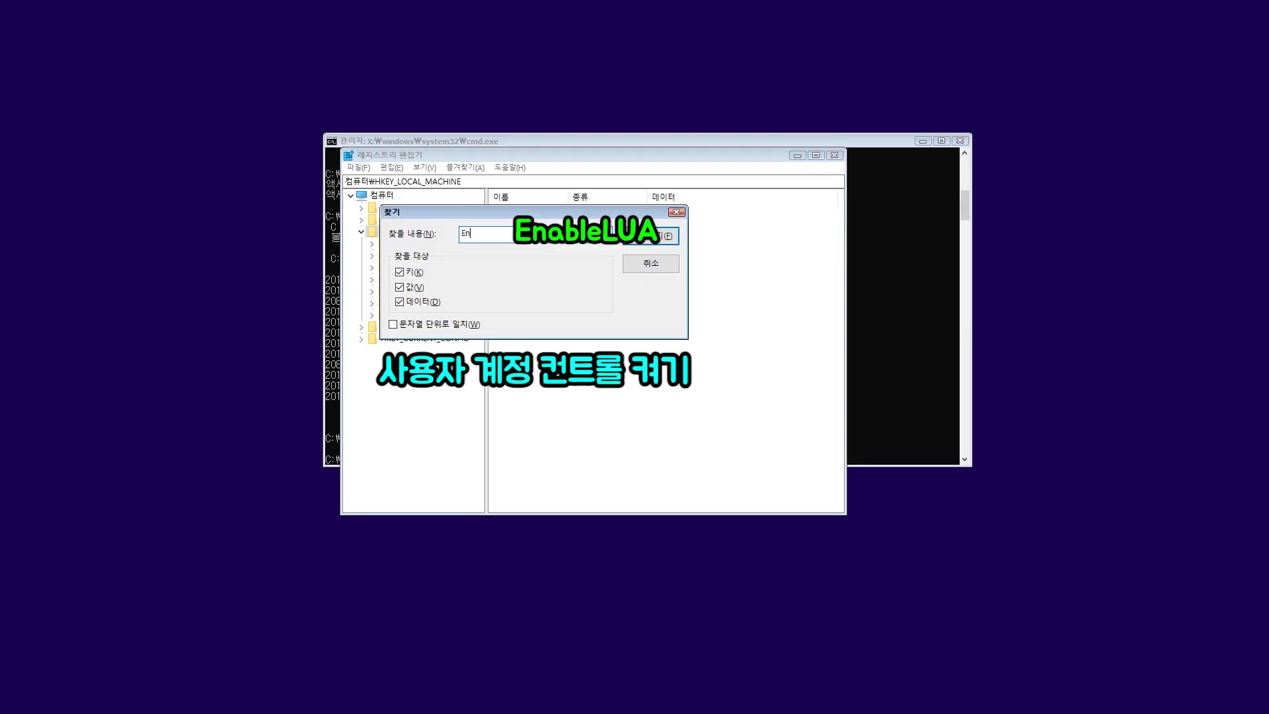
text(ableLUA)
key(Return)
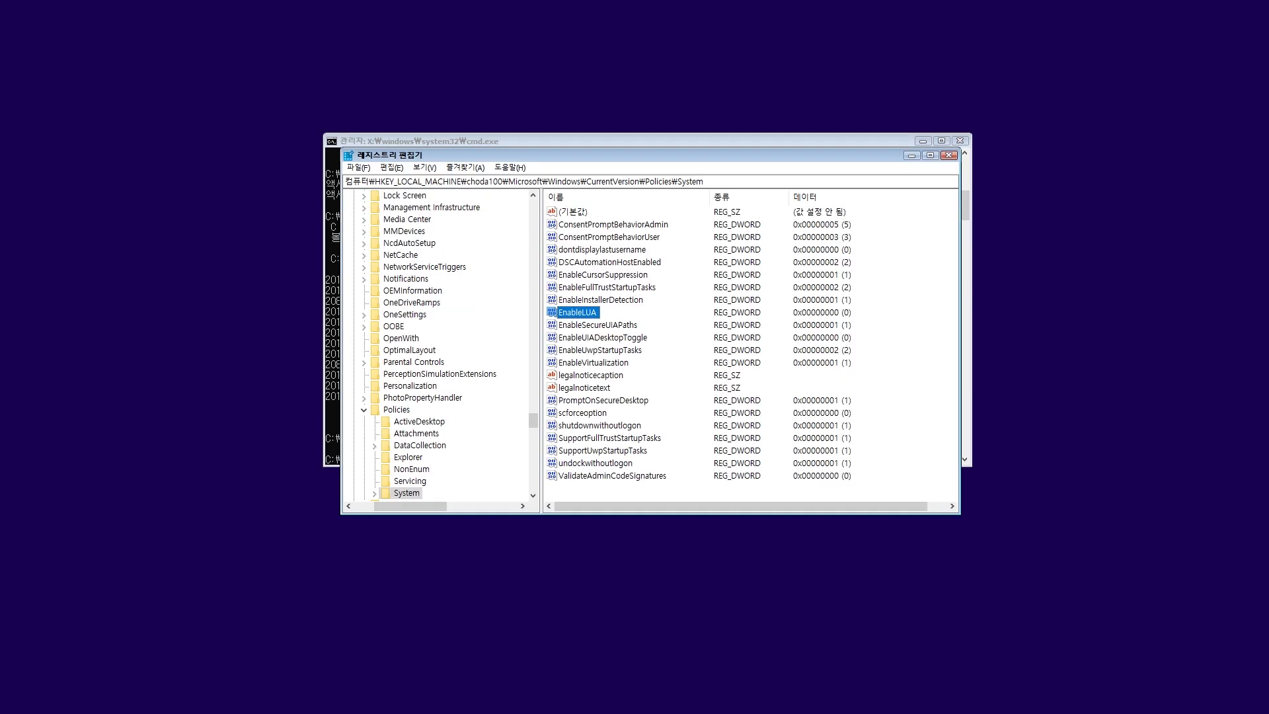
key(Return)
text(1)
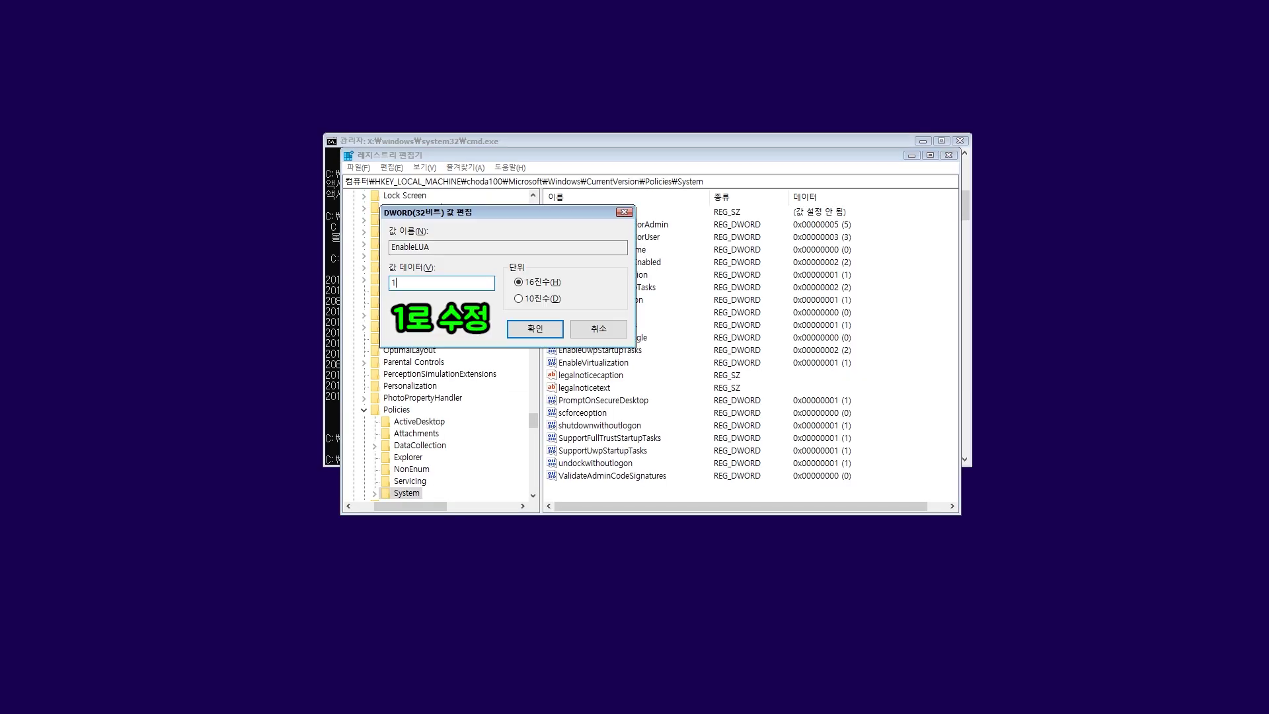
key(Return)
Search for RegistrySetup and delete the matching autostart value 초차원게임 넵튠 from the choda100 hive's Run key
key(ctrl+f)
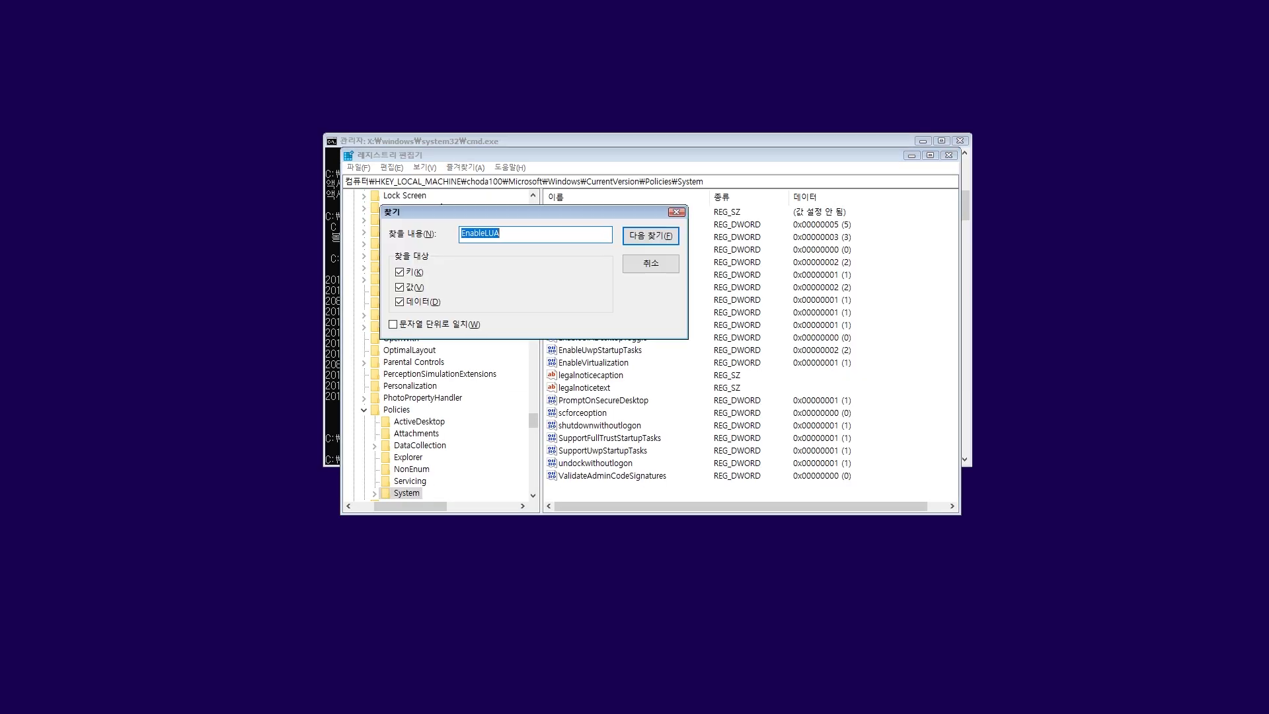
text(RegistrySetup)
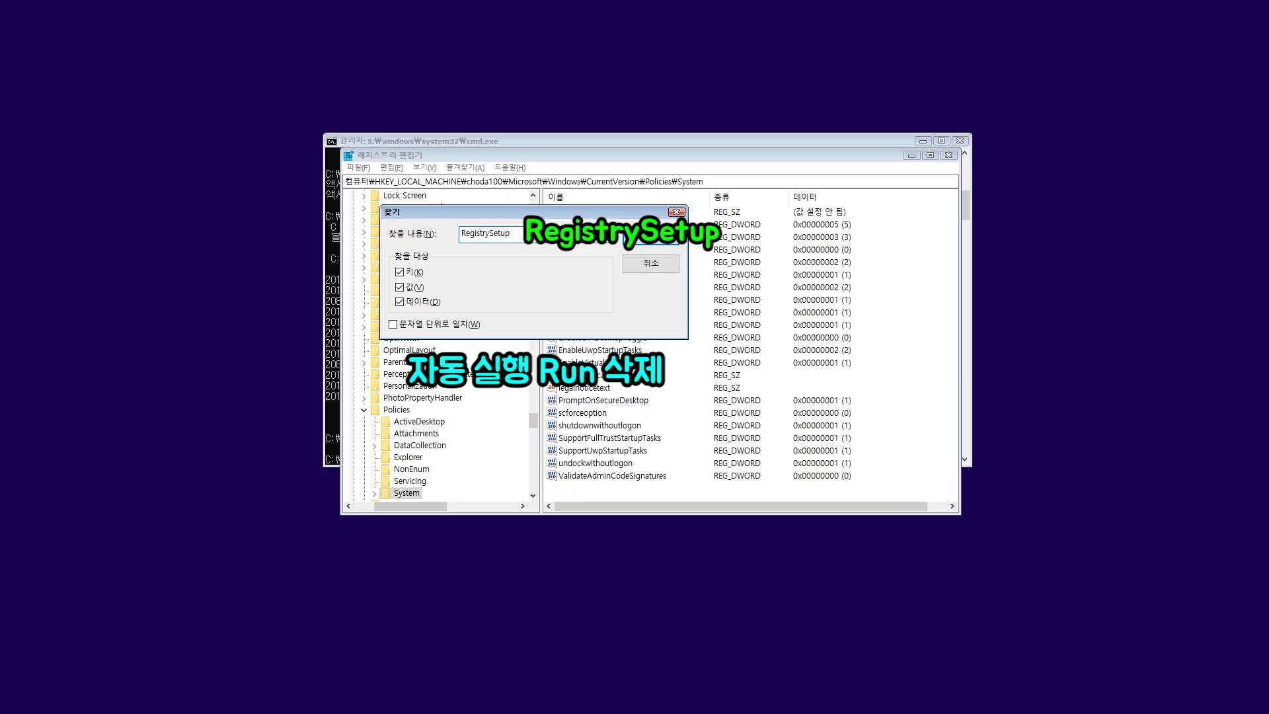
key(Return)
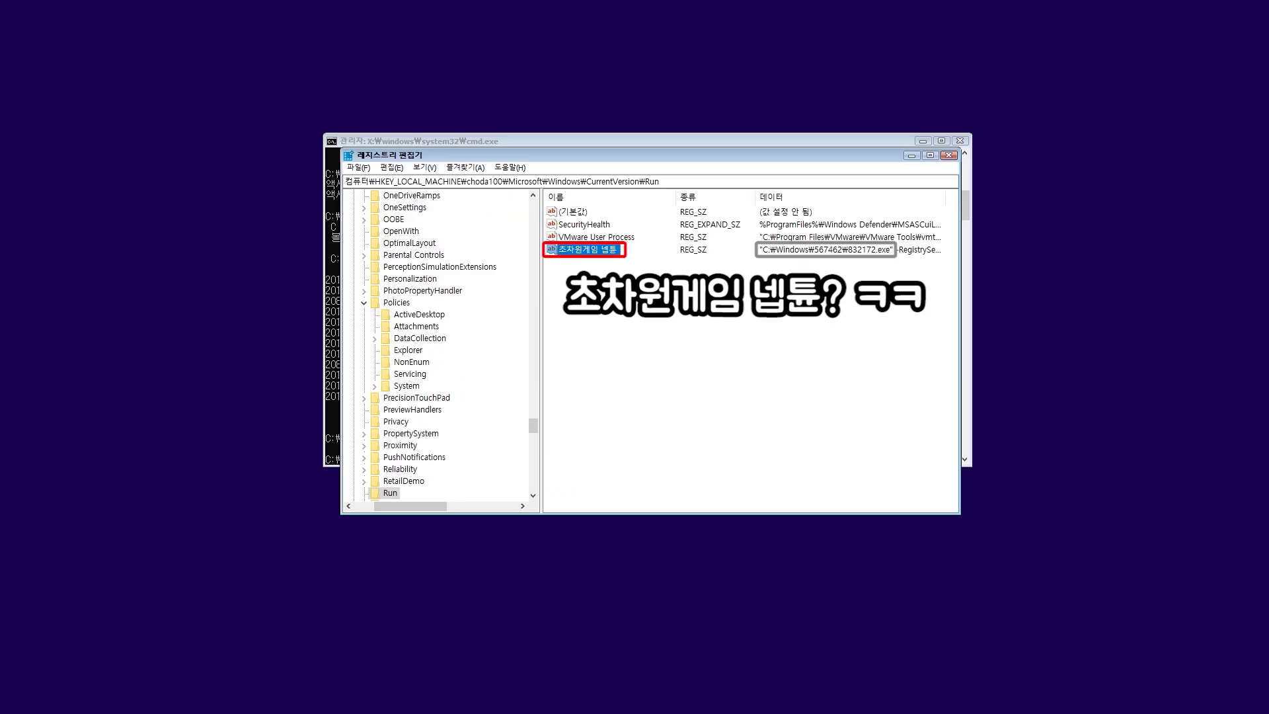
key(Delete)
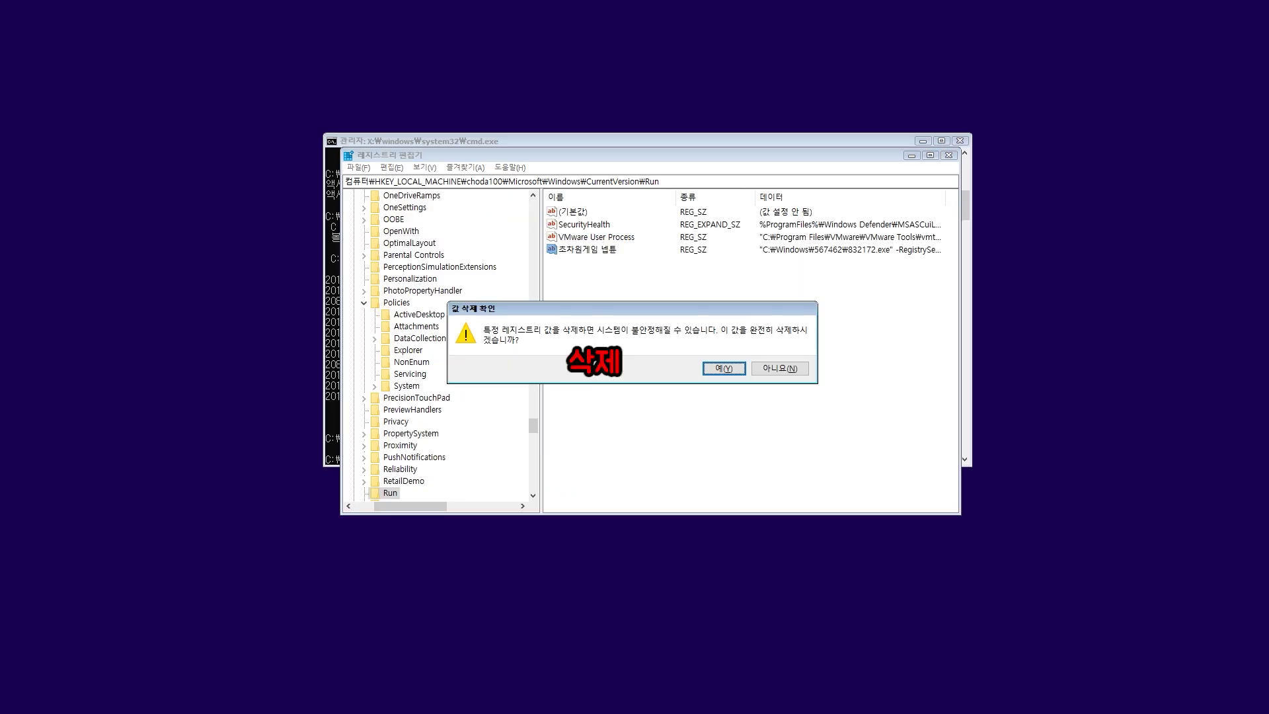
key(Return)
Find ShowSuperHidden in the choda200 hive's Explorer\Advanced key and set its value to 0
key(ctrl+f)
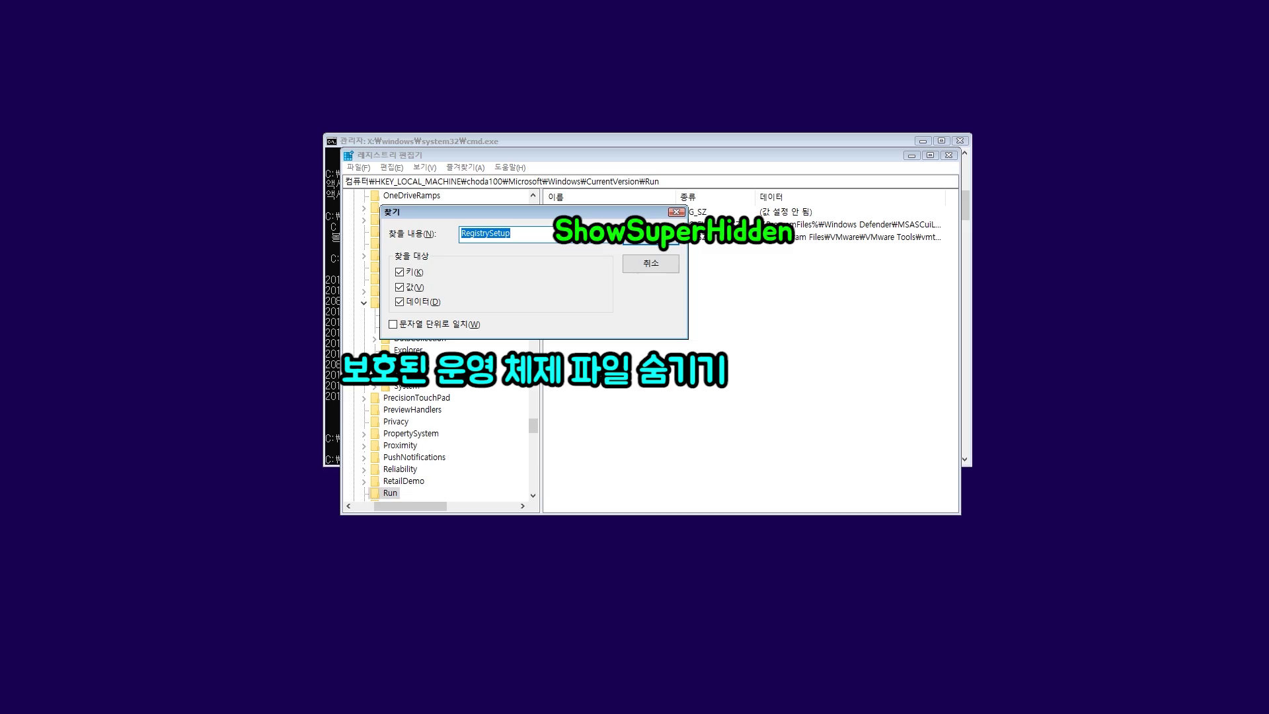
text(ShowSuperHidden)
key(Return)
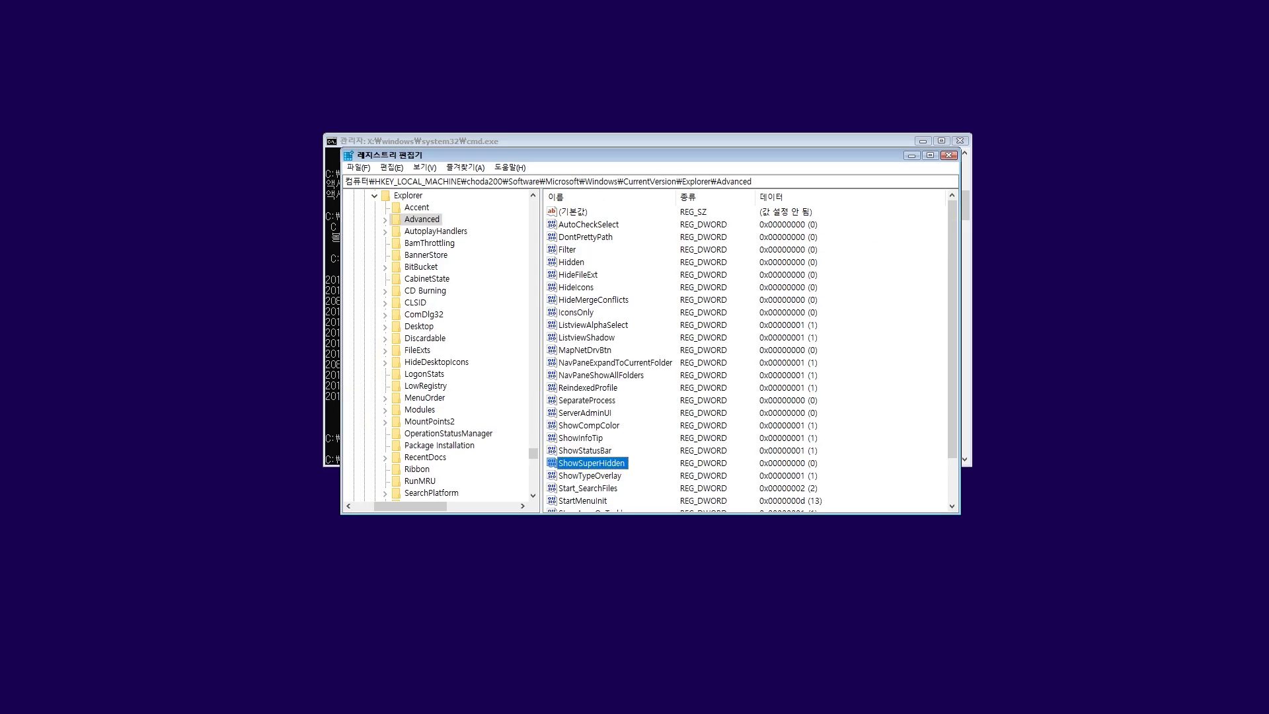
key(Return)
text(0)
key(Return)
Set the Hidden value in the choda200 hive's Explorer\Advanced key to 2
key(Up)
key(Up)
key(Up)
key(Up)
key(Up)
key(Up)
key(Up)
key(Up)
key(Up)
key(Up)
key(Up)
key(Up)
key(Up)
key(Up)
key(Up)
key(Up)
key(Return)
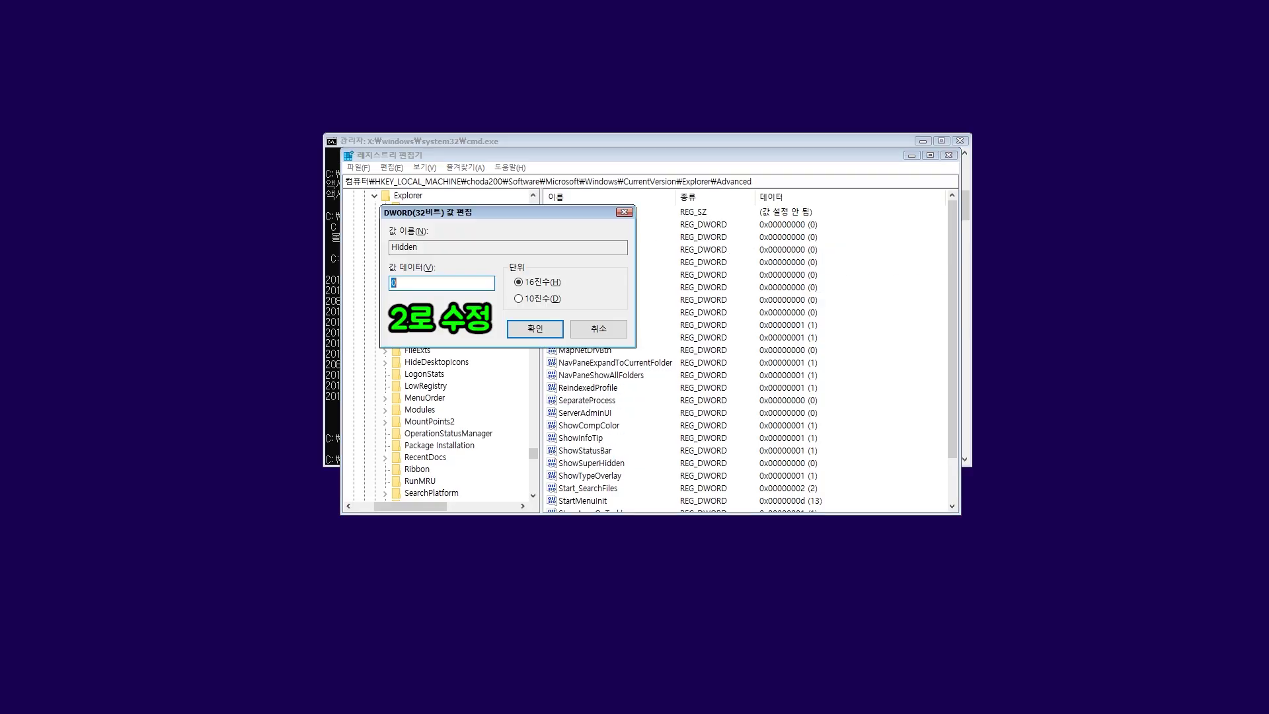
key(Return)
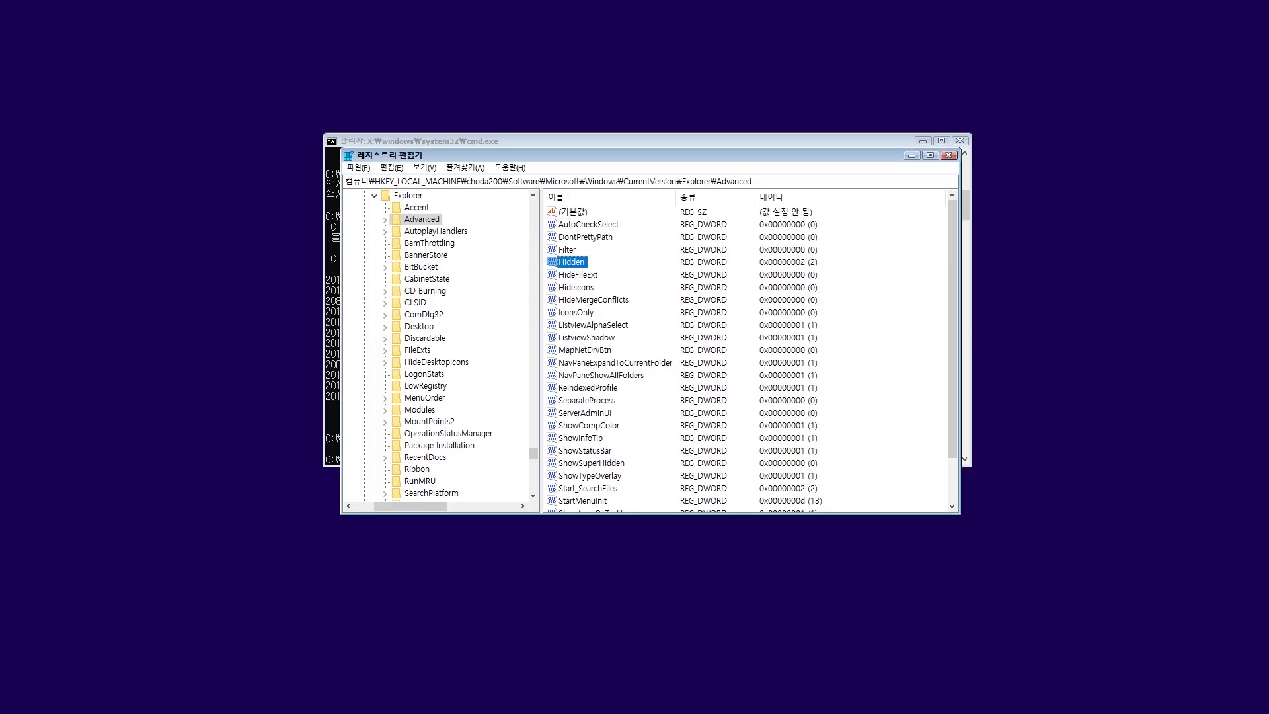
Find the DisableCMD value in the choda200 hive's Policies\Microsoft\Windows\System key and delete it
key(ctrl+f)
text(Dis)
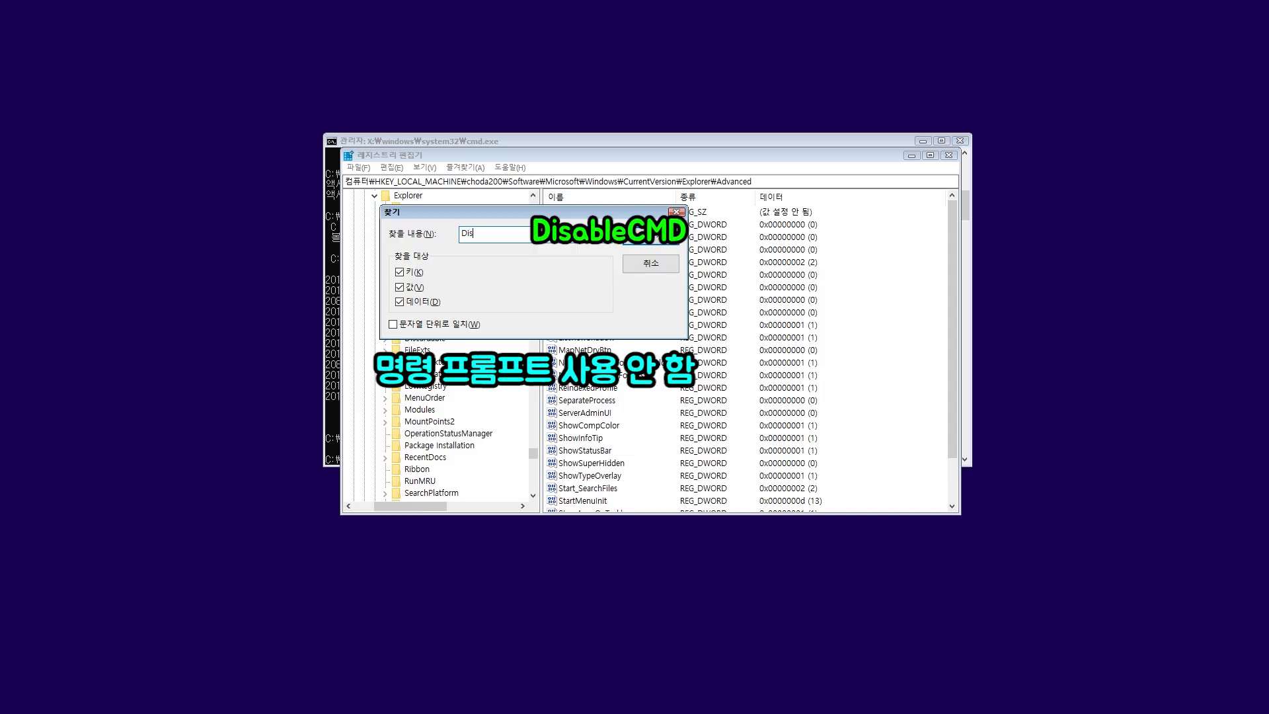
text(ableCMD)
key(Return)
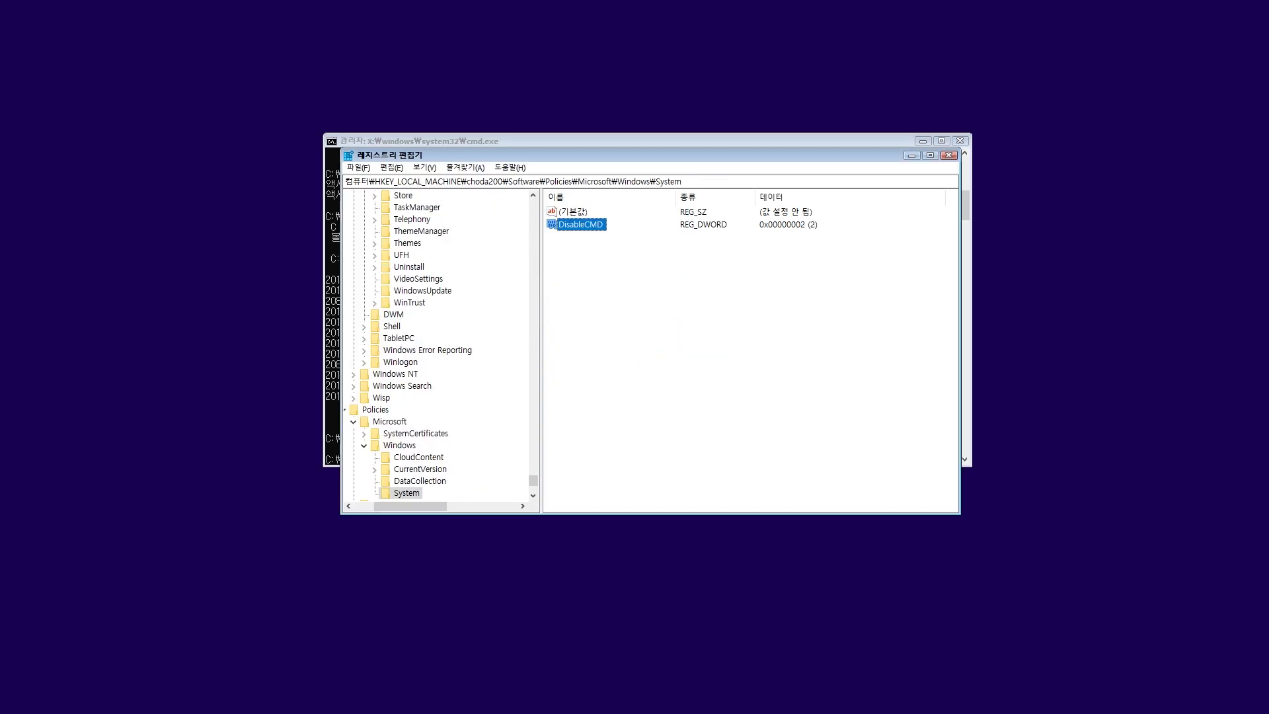
key(Delete)
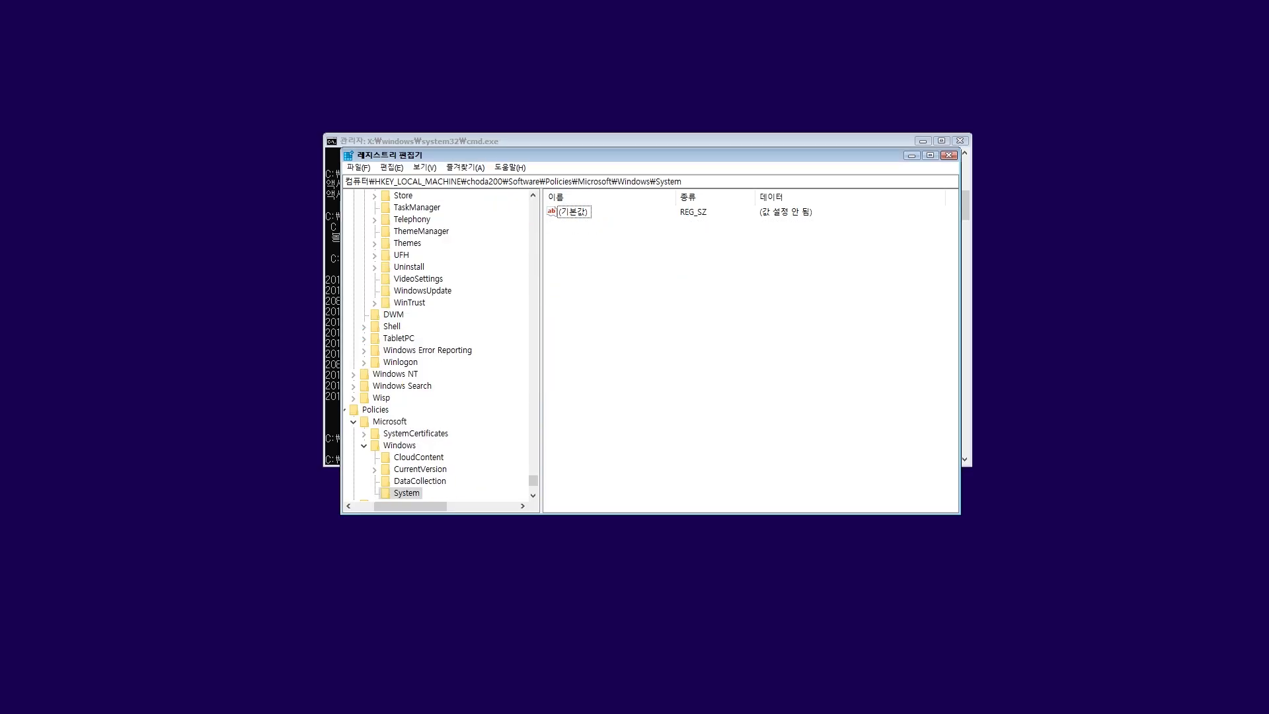
Find DisableTaskMgr in the choda200 hive's CurrentVersion\Policies\System key and delete it together with DisableRegistryTools
key(ctrl+f)
text(Disable)
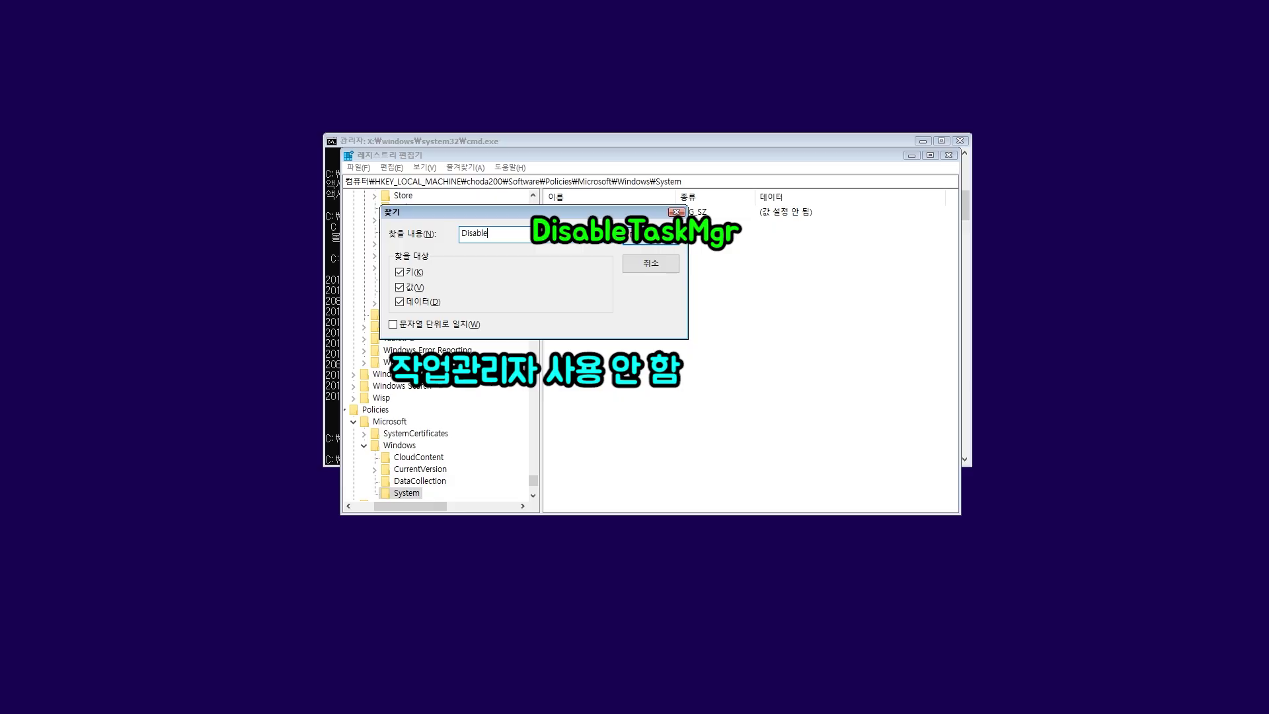
text(TaskMgr)
key(Return)
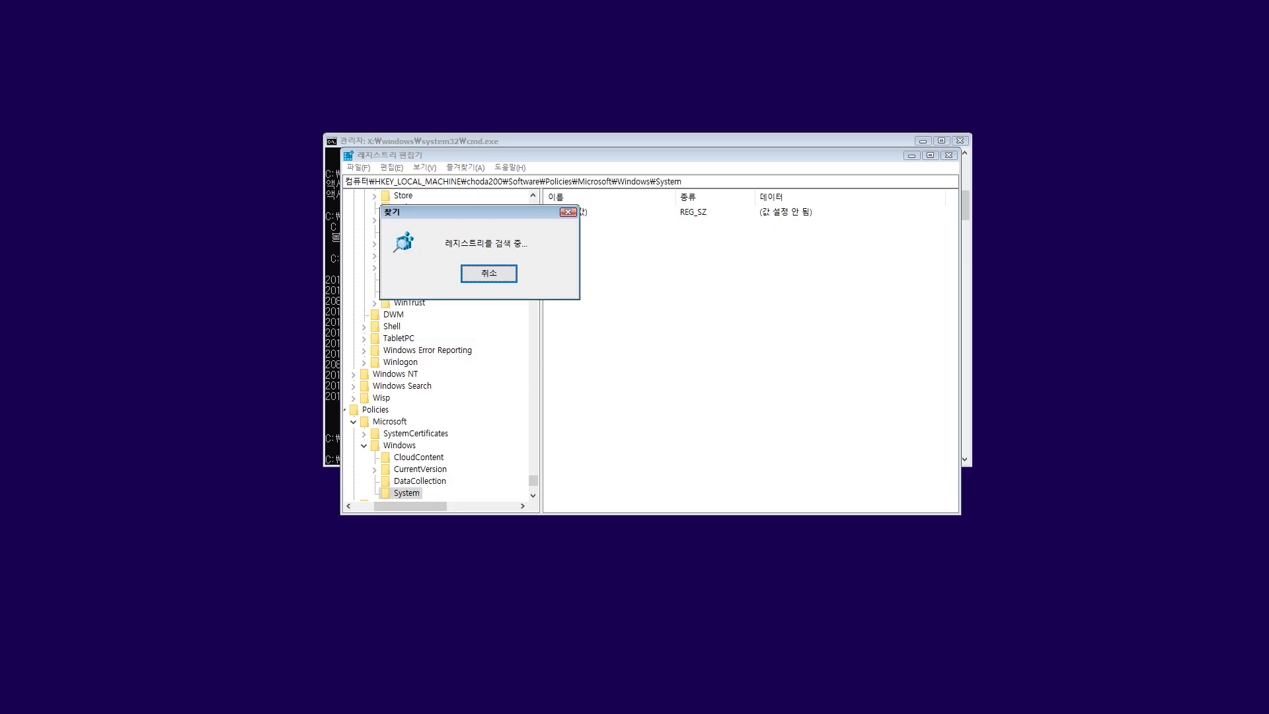
key(Delete)
key(Return)
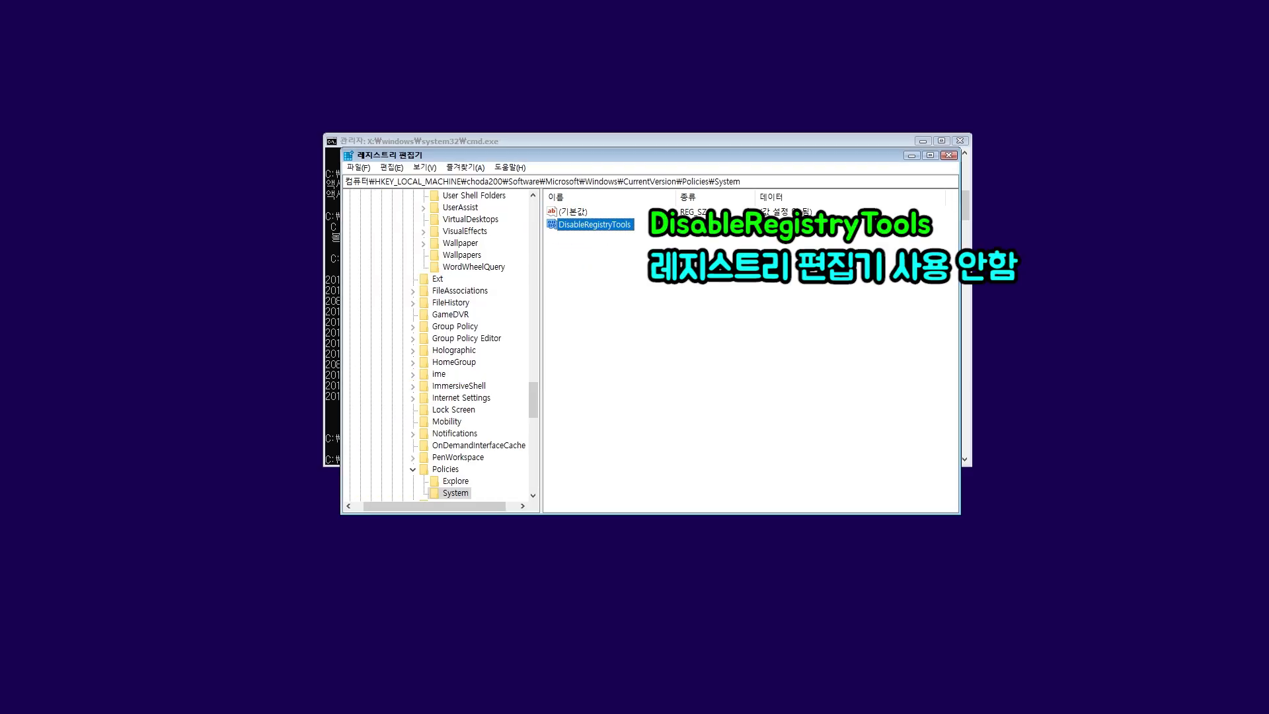
key(Delete)
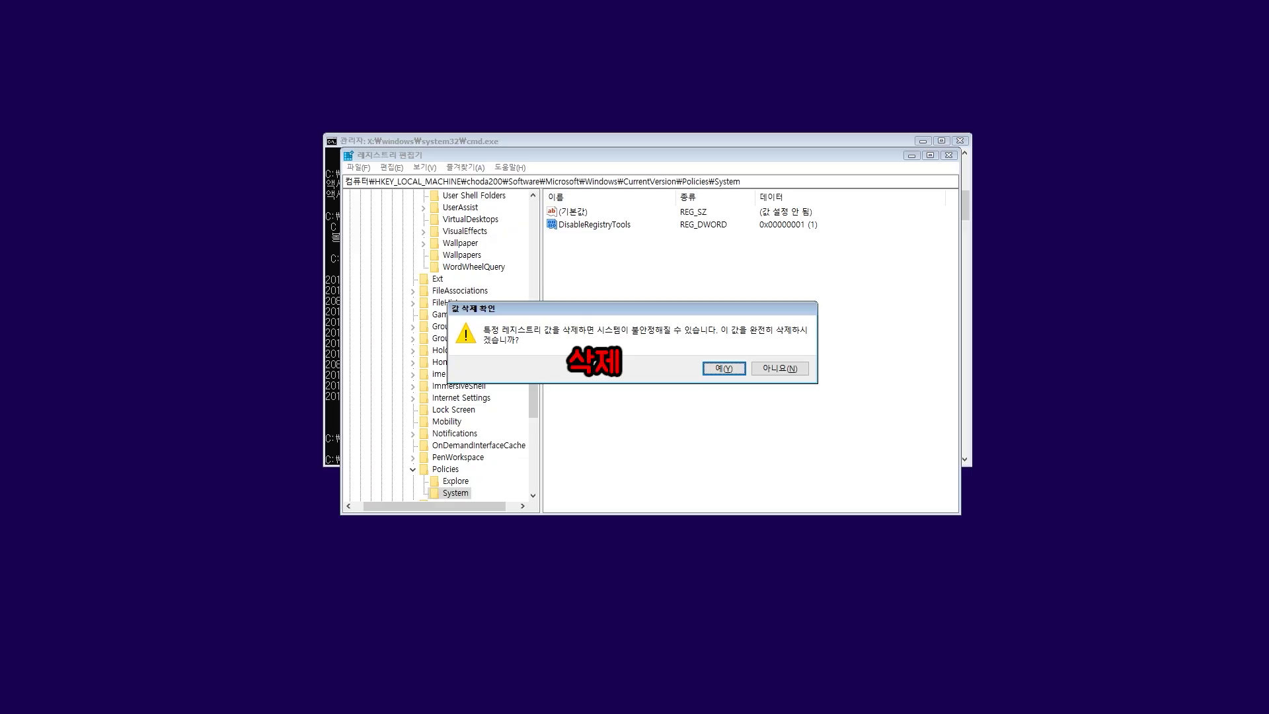
key(Return)
Find the NoFolderOptions value in the choda200 hive's CurrentVersion\Policies\Explore key and delete it
key(ctrl+f)
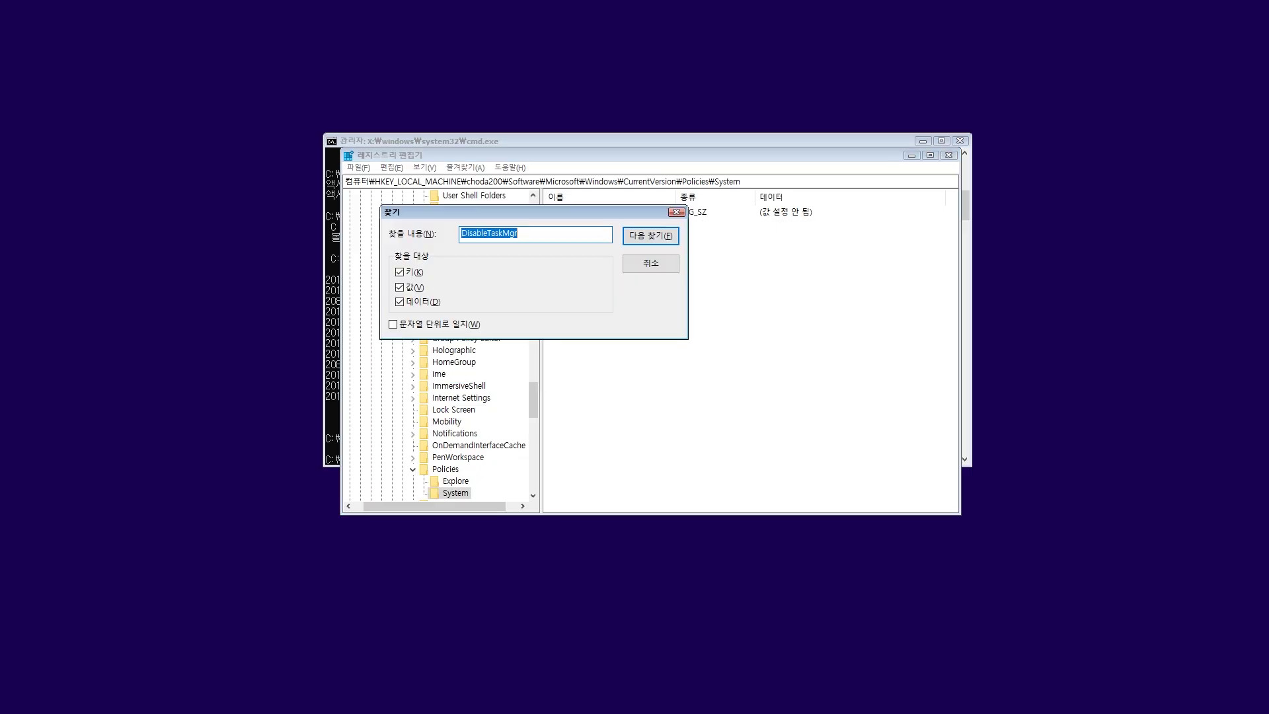
text(NoFolderOpt)
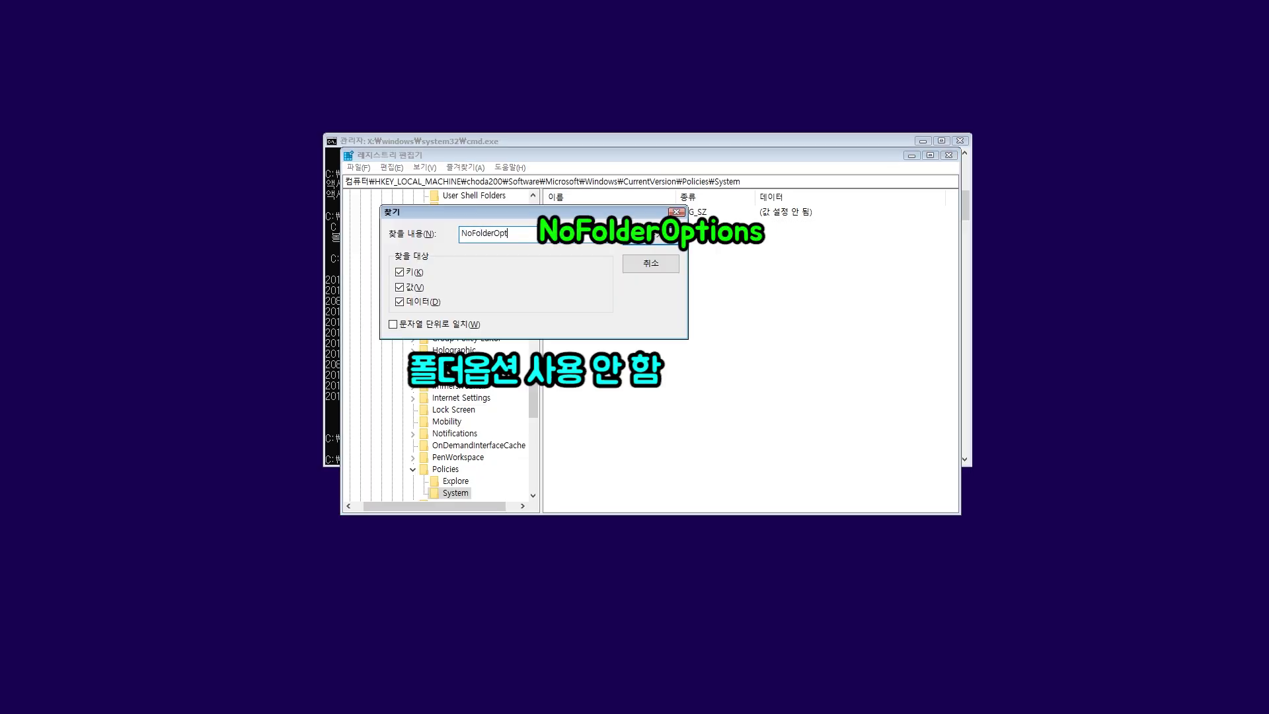
text(ions)
key(Return)
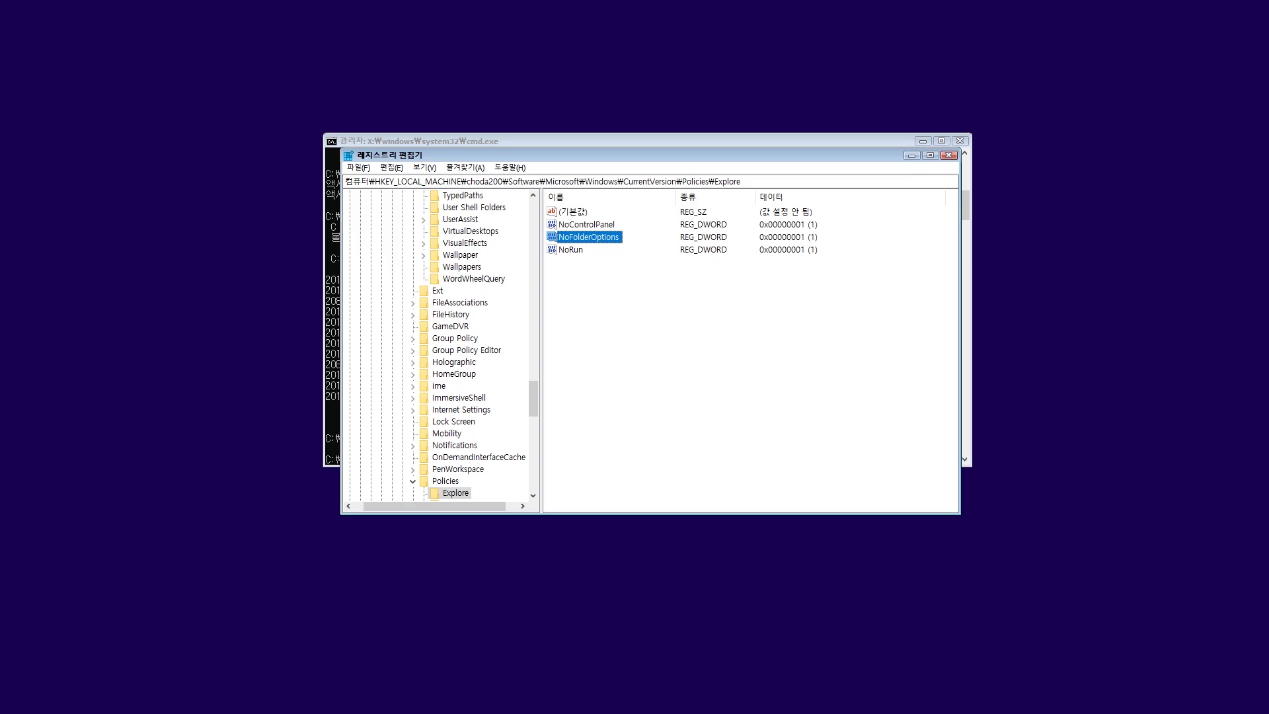
key(Delete)
key(Return)
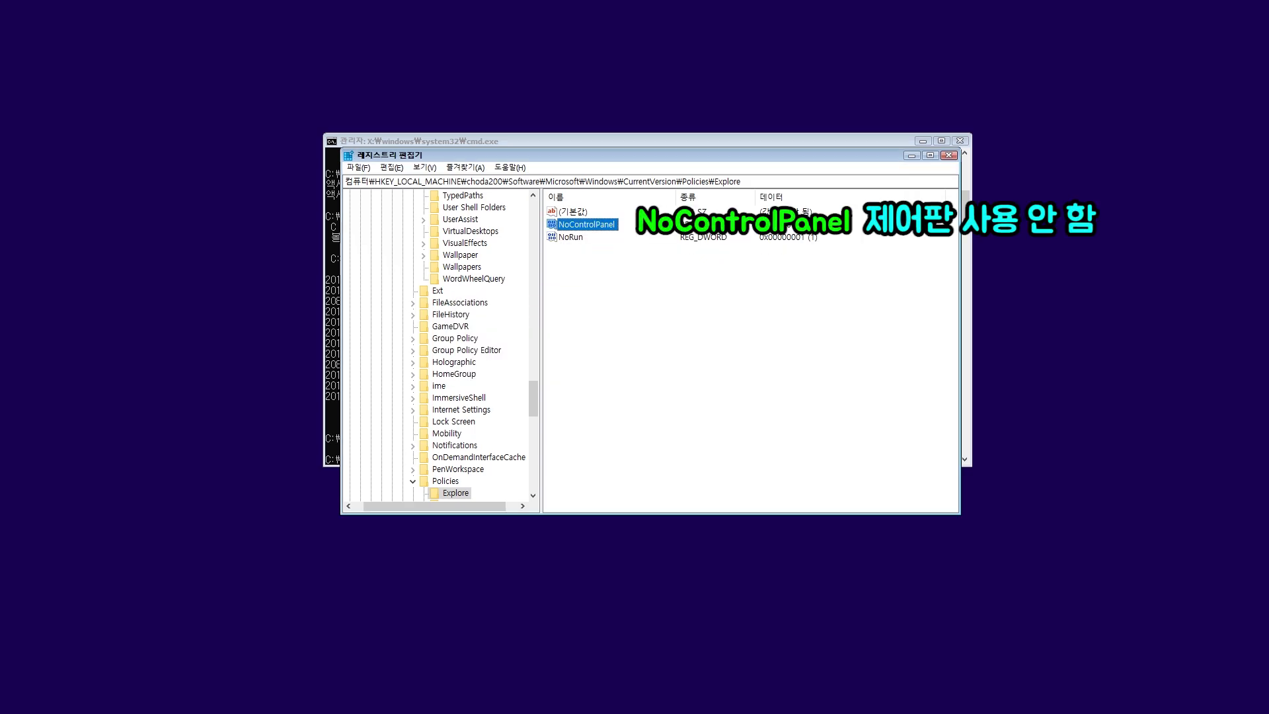
Delete the NoControlPanel and NoRun values from the same Policies\Explore key and close the registry editor
key(Delete)
key(Return)
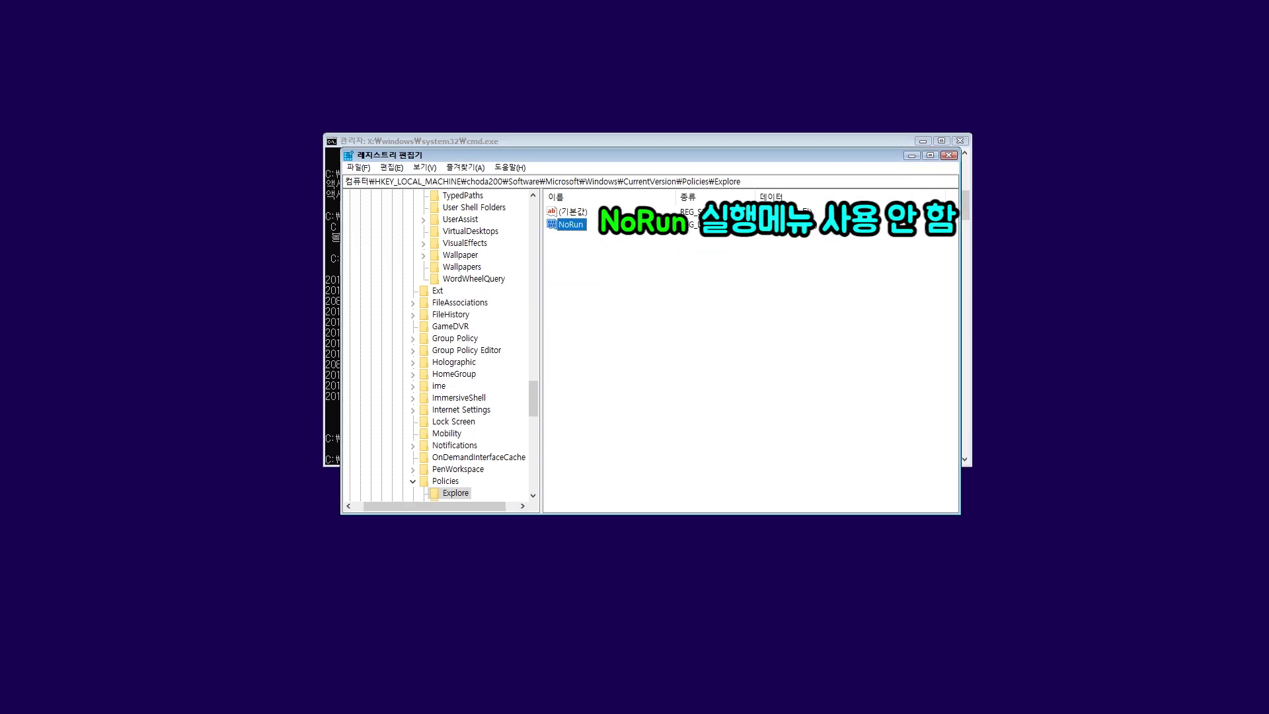
key(Delete)
key(Return)
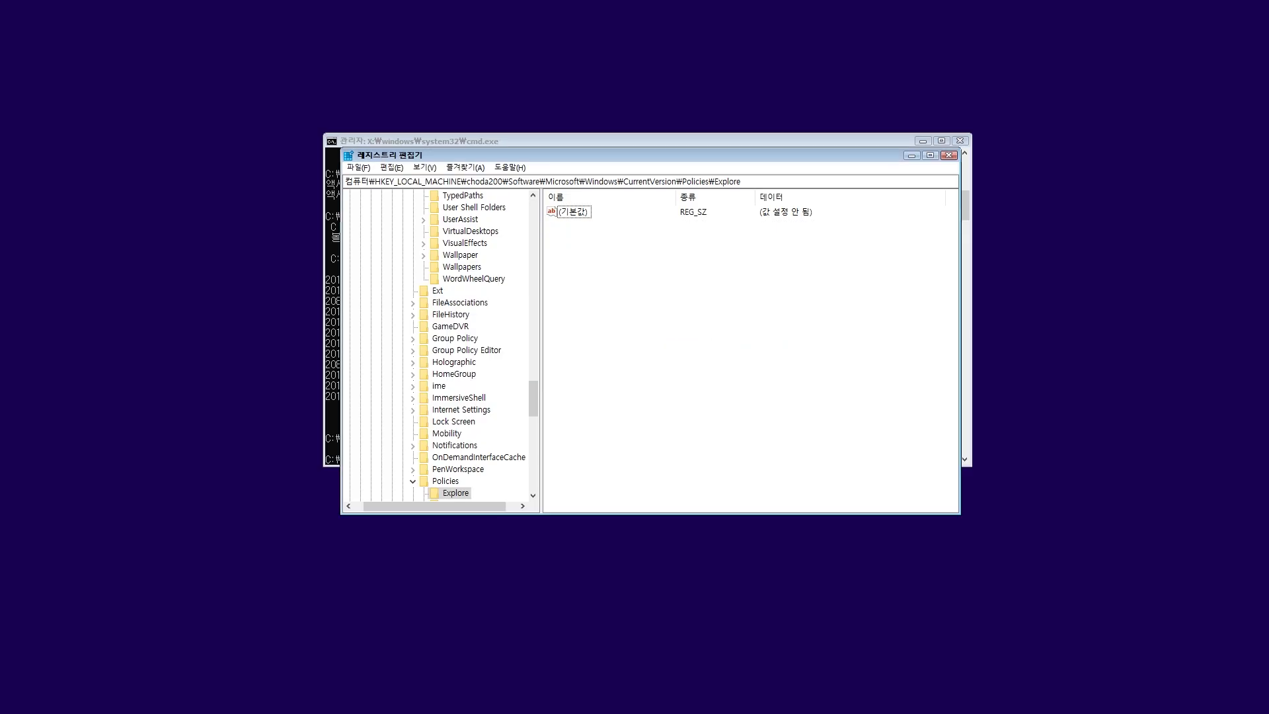
key(alt+F4)
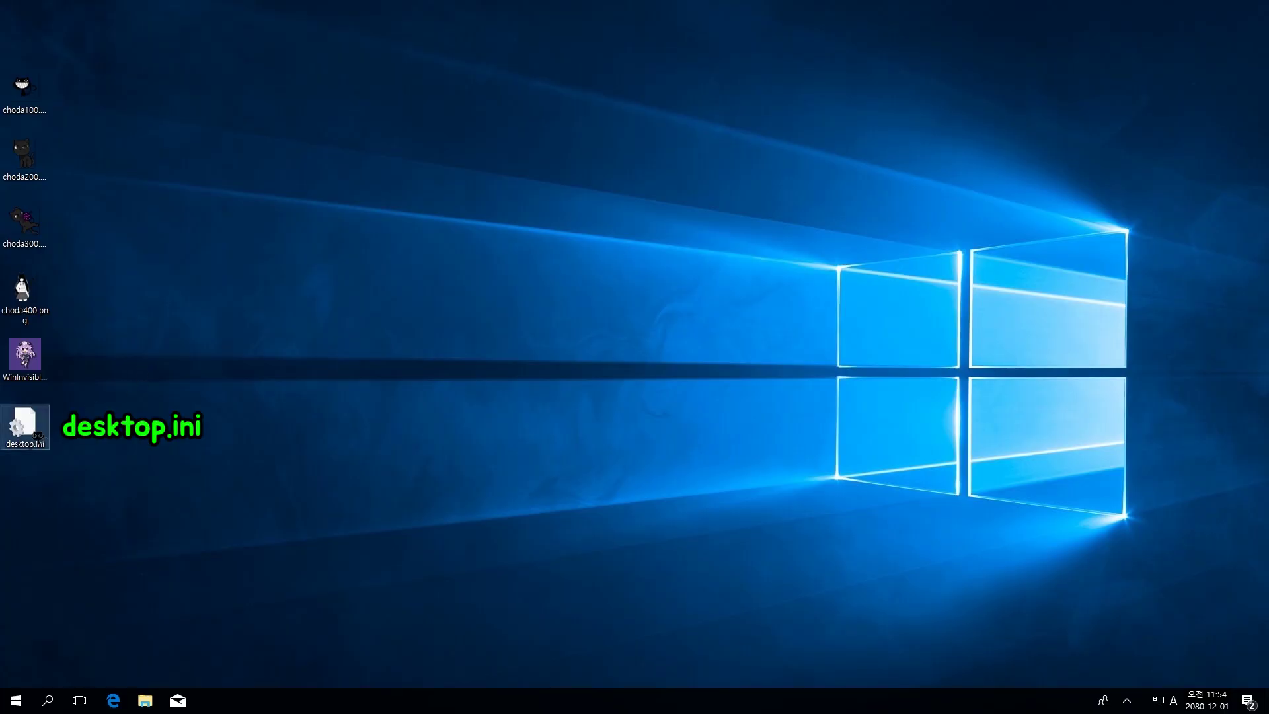
Set the Hidden attribute on the desktop.ini file on the restored Windows desktop and apply it
right_click(34, 433)
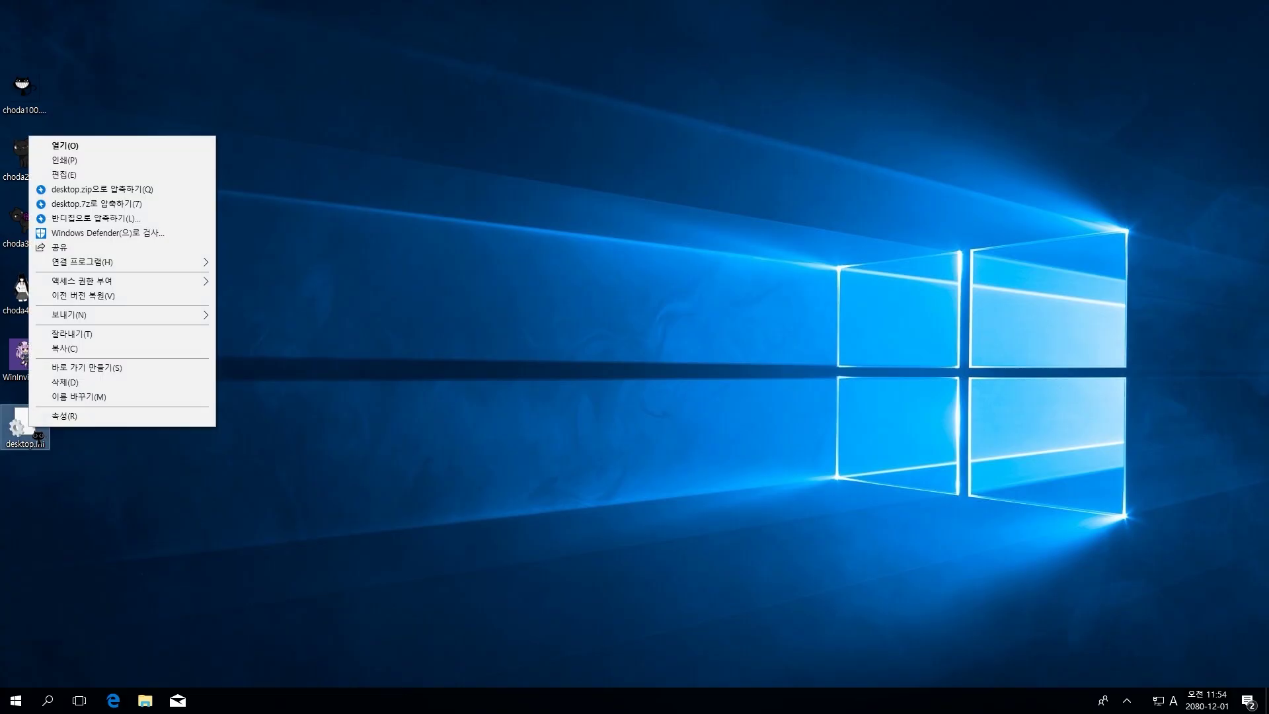
click(59, 417)
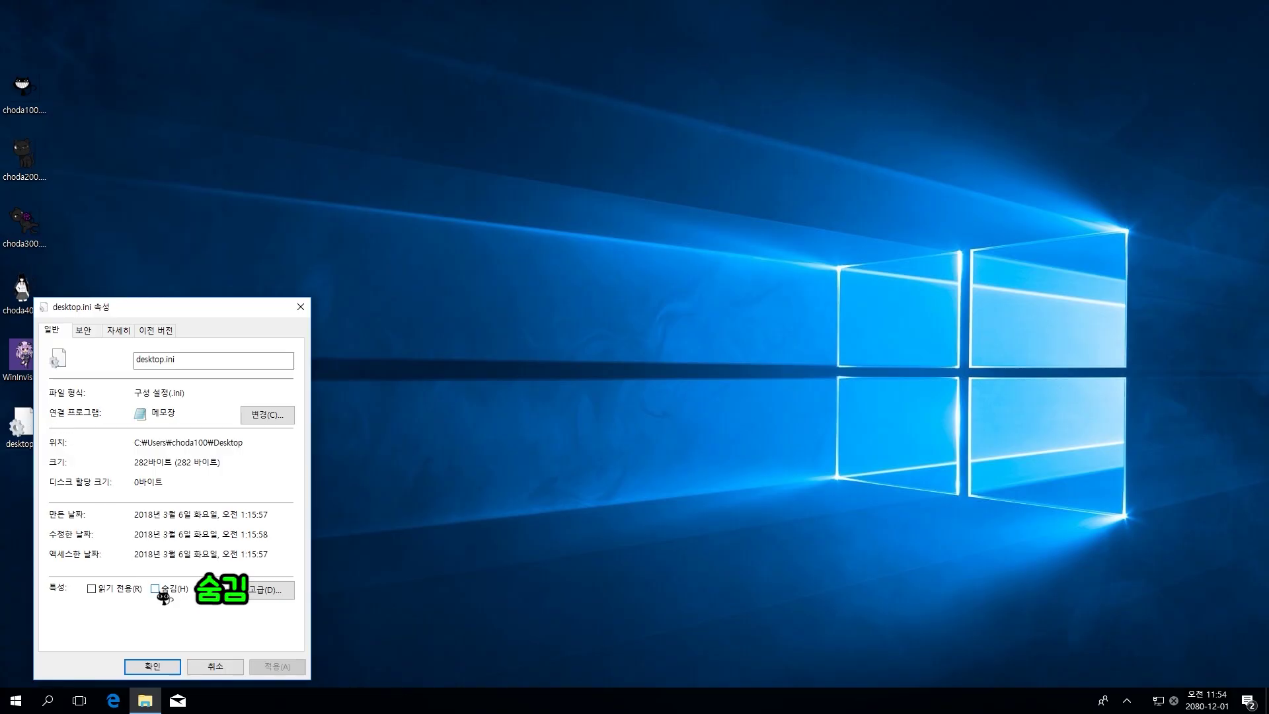
click(268, 667)
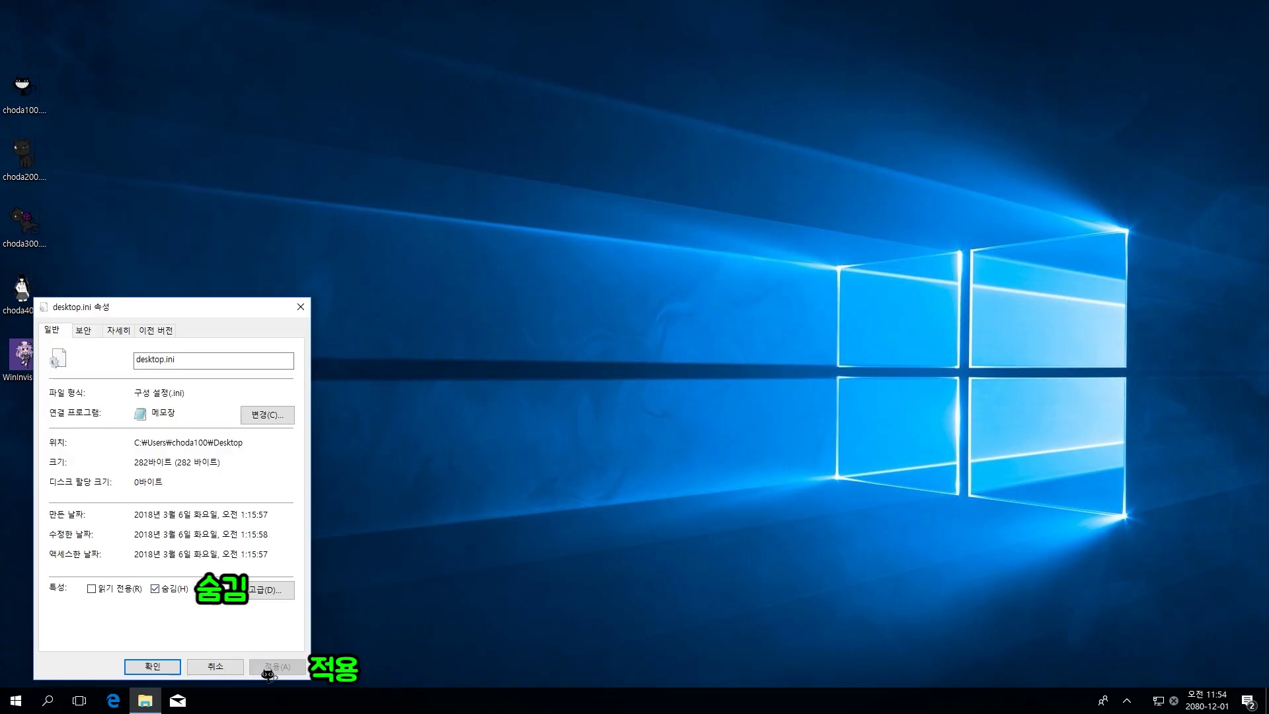
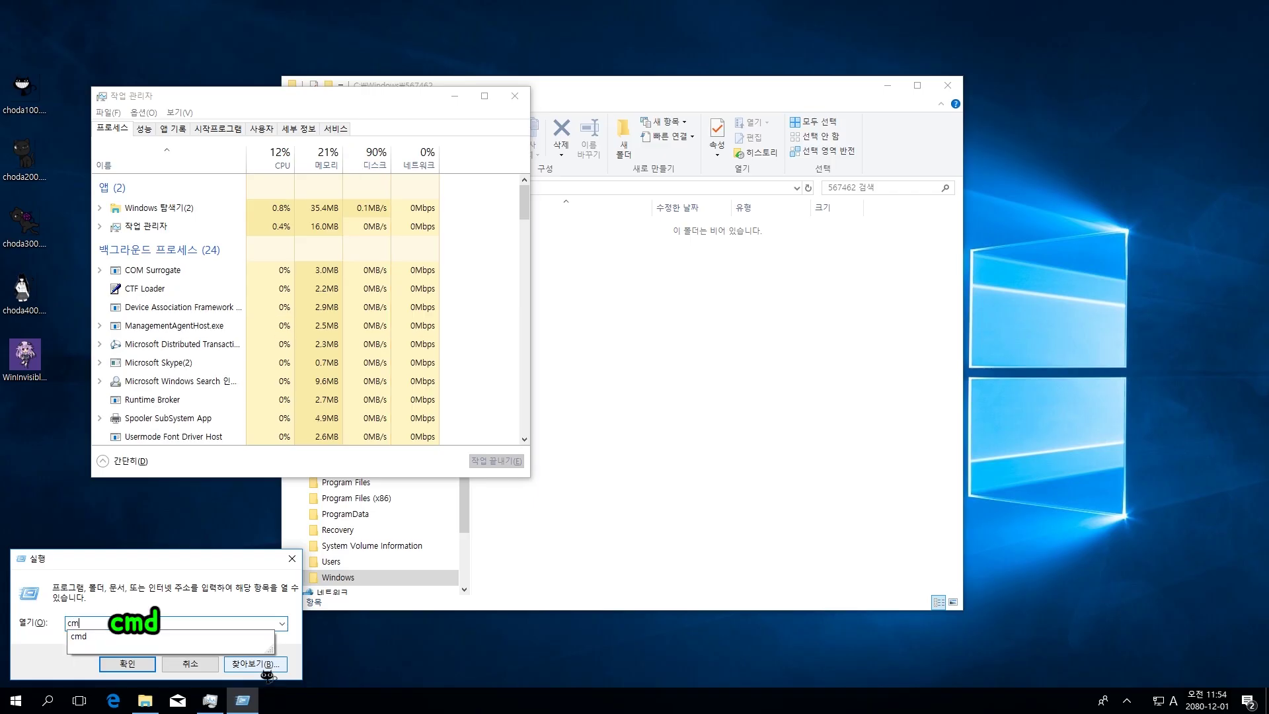
Launch cmd and gpedit.msc to check that the command prompt and Local Group Policy Editor open
key(Return)
key(super+r)
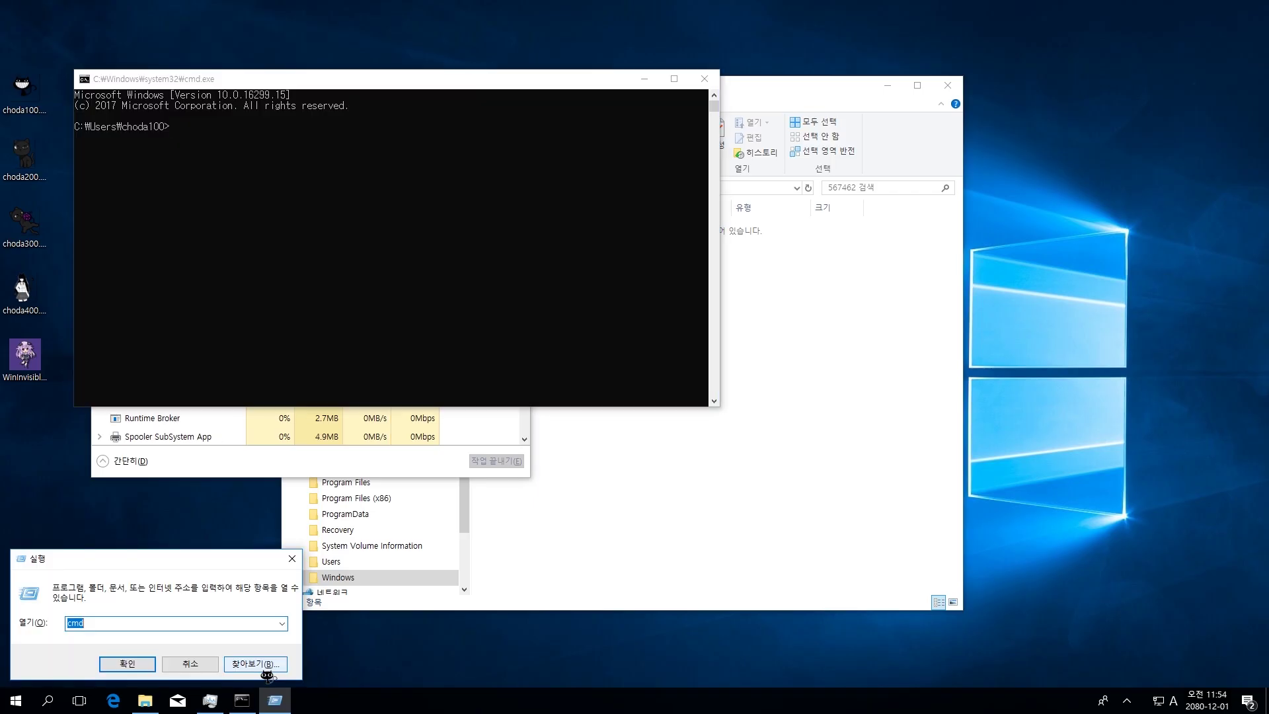
text(gpedit.msc)
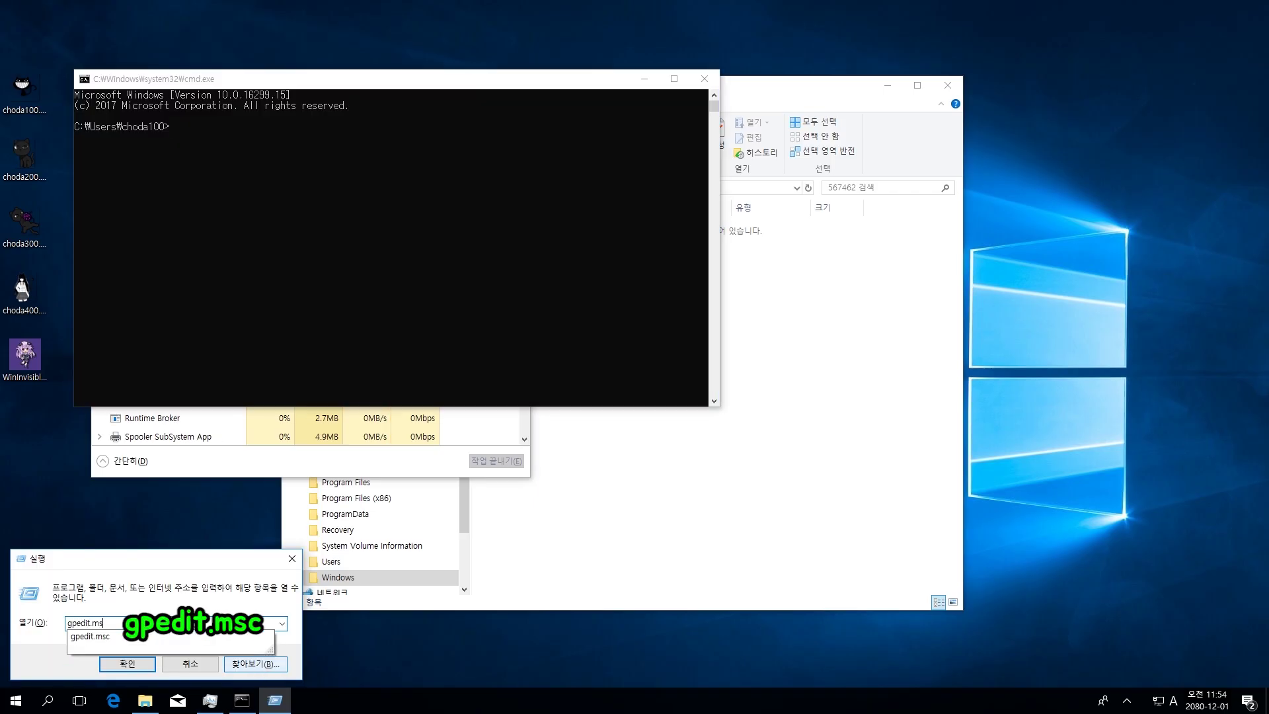
key(Return)
Launch powershell and run regedit from it to check that both PowerShell and the registry editor open
key(super+r)
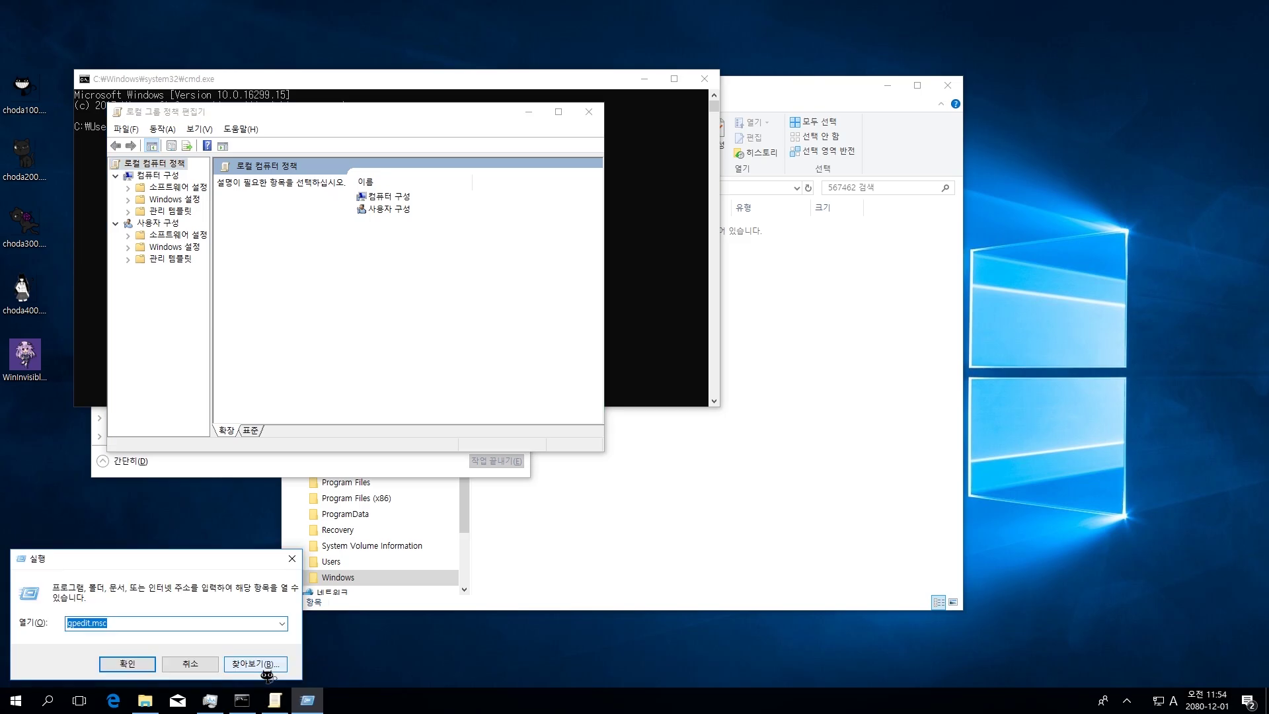
text(powershell)
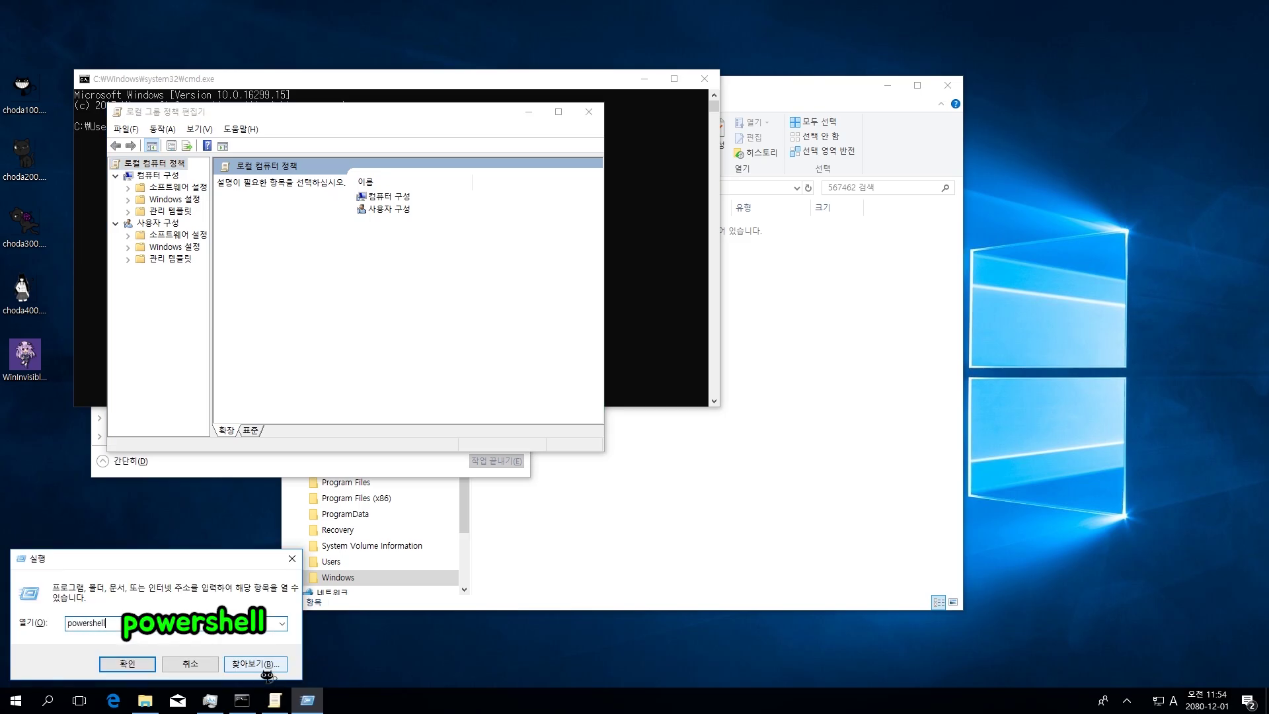
key(Return)
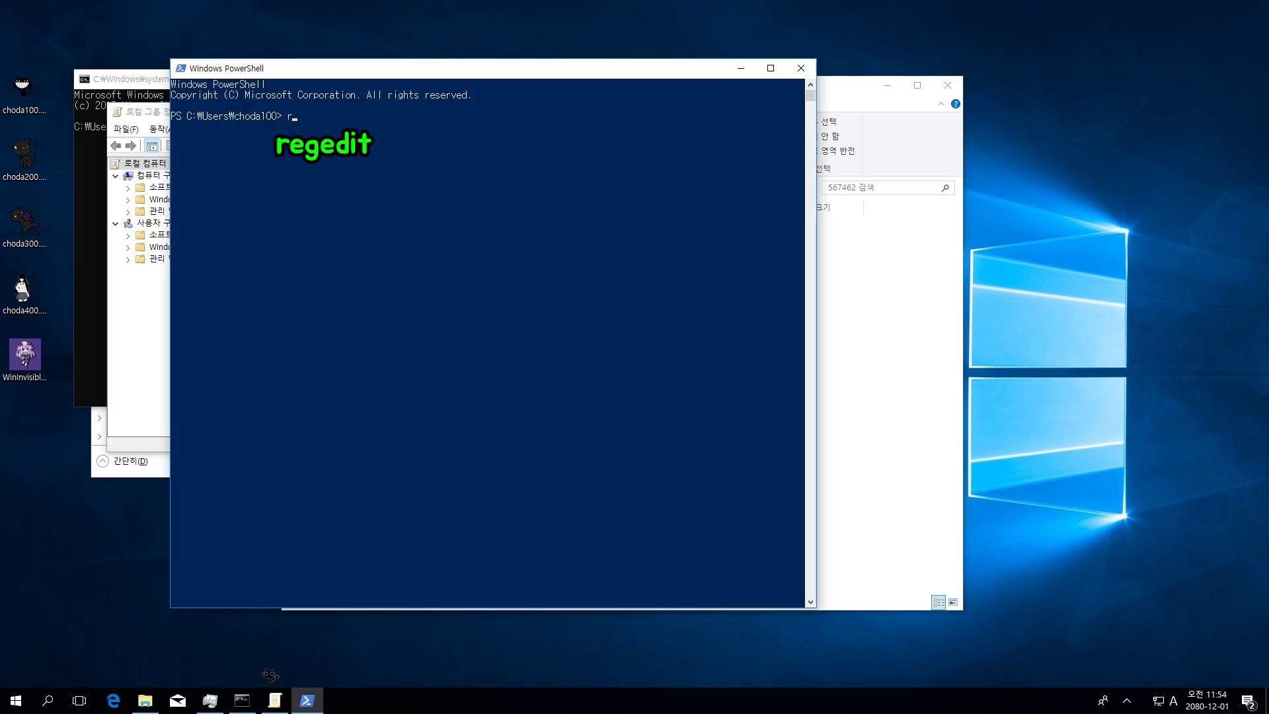
text(regedit)
key(Return)
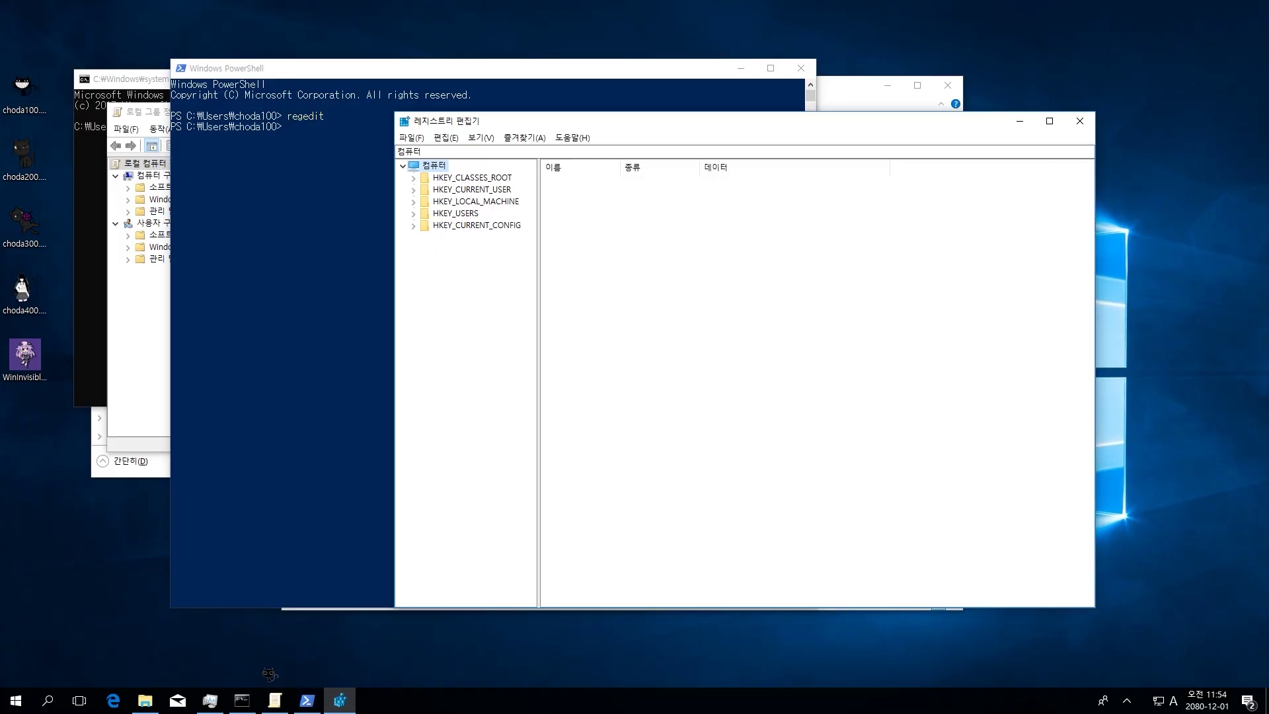
Close all the open tool windows and remove the WinInvisible file from the desktop
click(1087, 120)
click(800, 68)
click(947, 85)
click(705, 79)
click(588, 112)
click(520, 95)
double_click(25, 360)
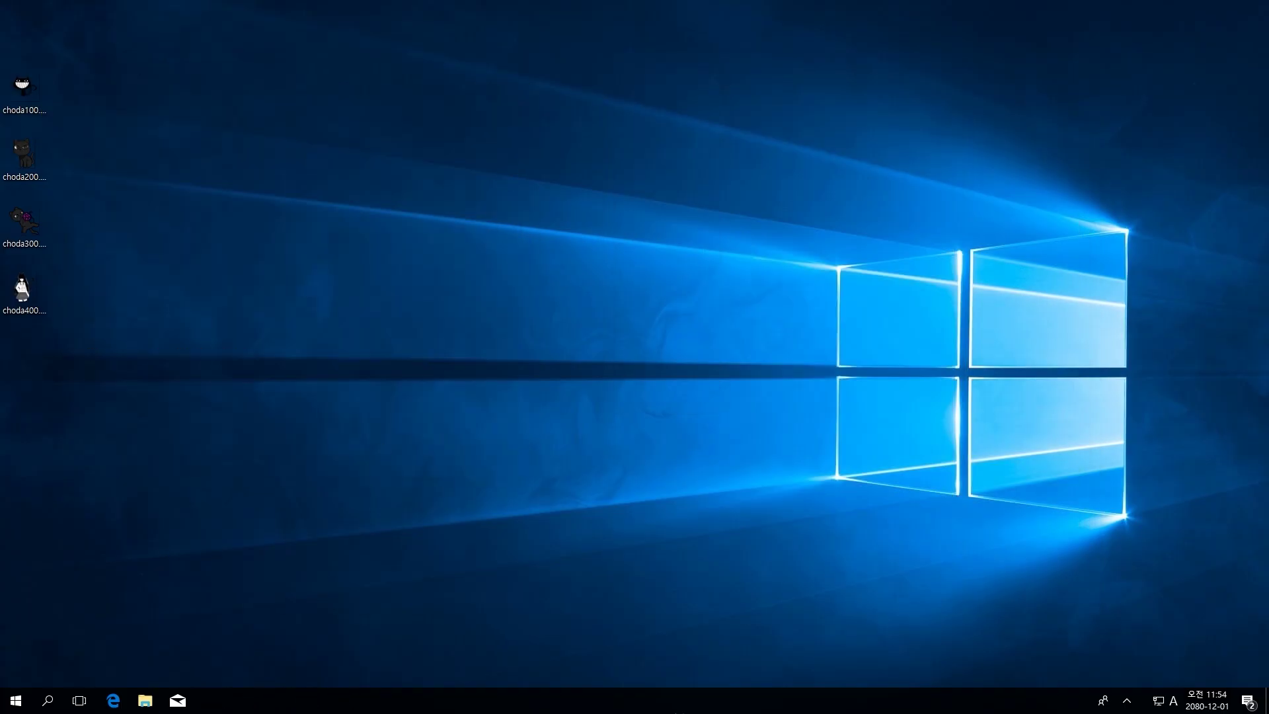